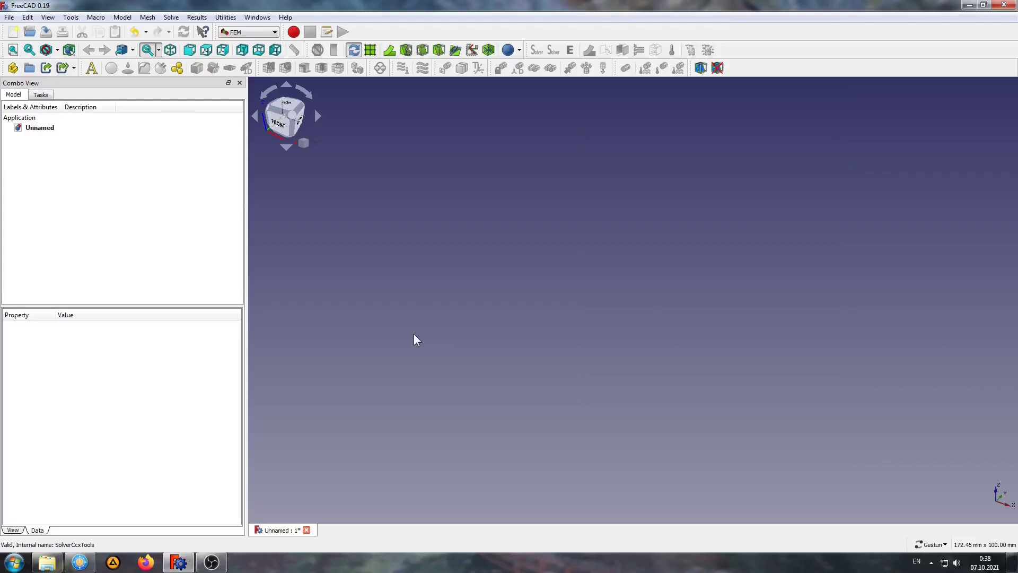
Load the Concrete-Generic card in the material editor, then close the editor.
{"action": "left_click", "coordinate": [177, 67]}
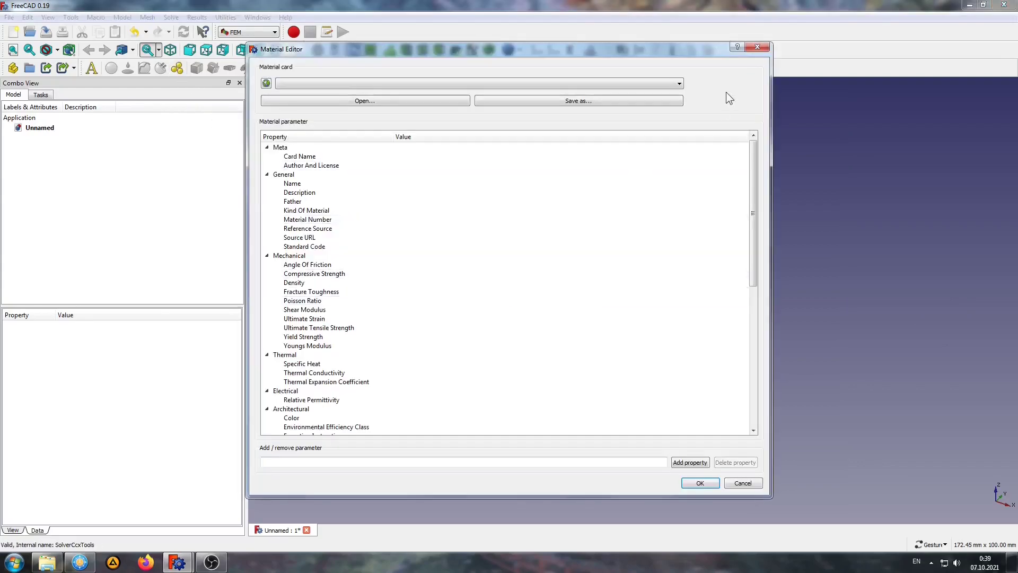
{"action": "left_click", "coordinate": [679, 84]}
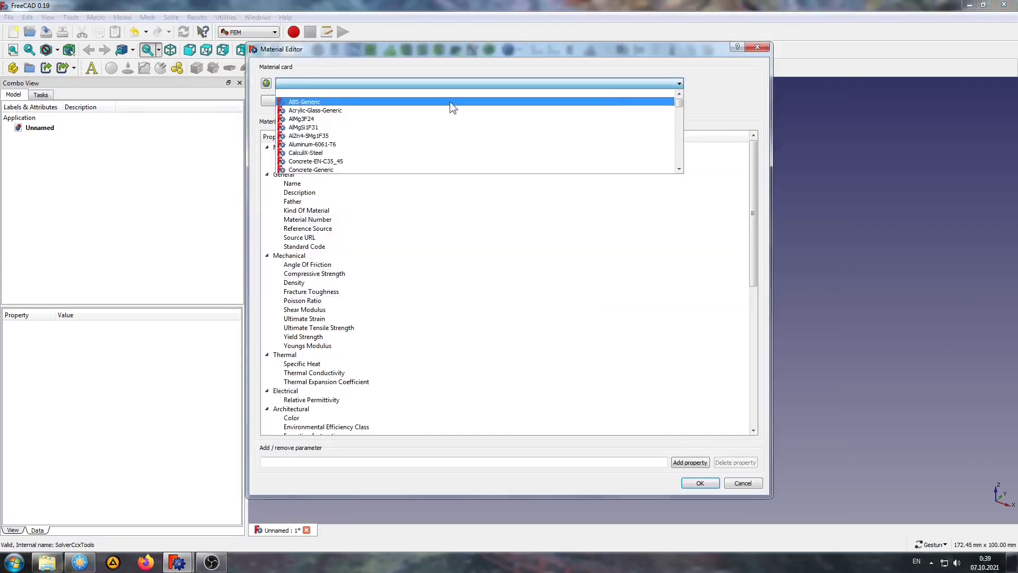
{"action": "left_click", "coordinate": [413, 169]}
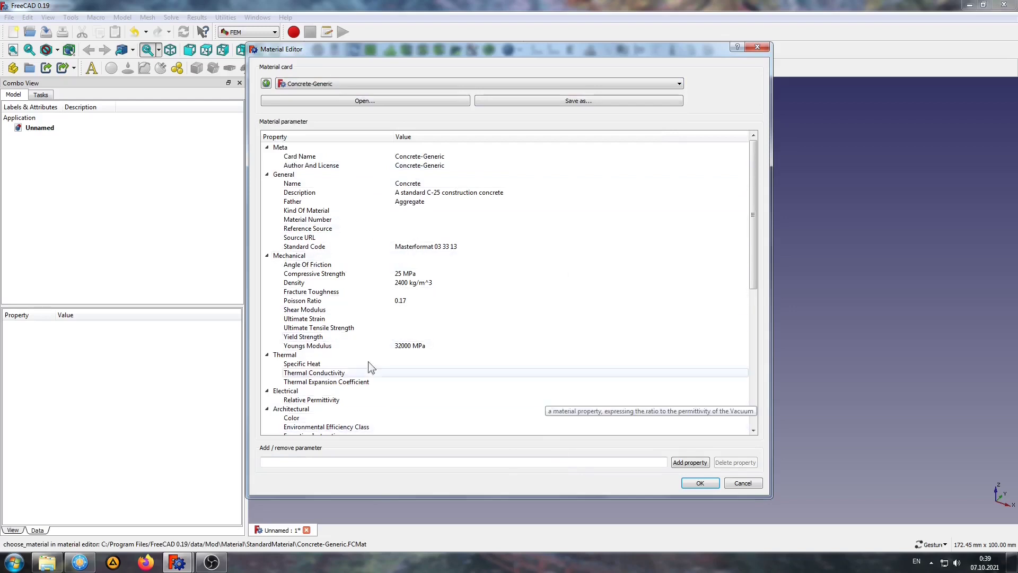
{"action": "left_click", "coordinate": [700, 482]}
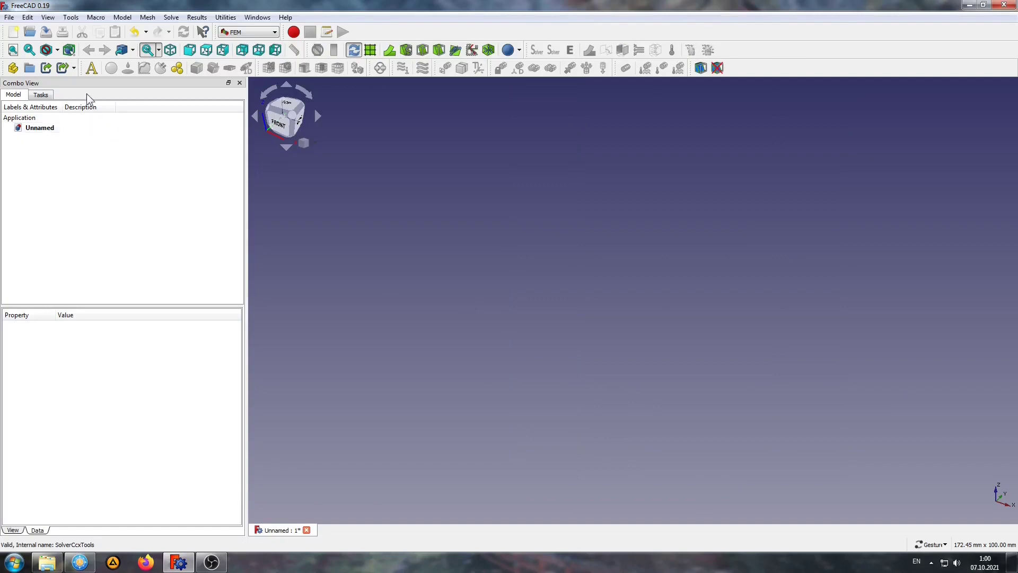
Create a new FEM analysis with a solid material editable in the task panel.
{"action": "left_click", "coordinate": [92, 69]}
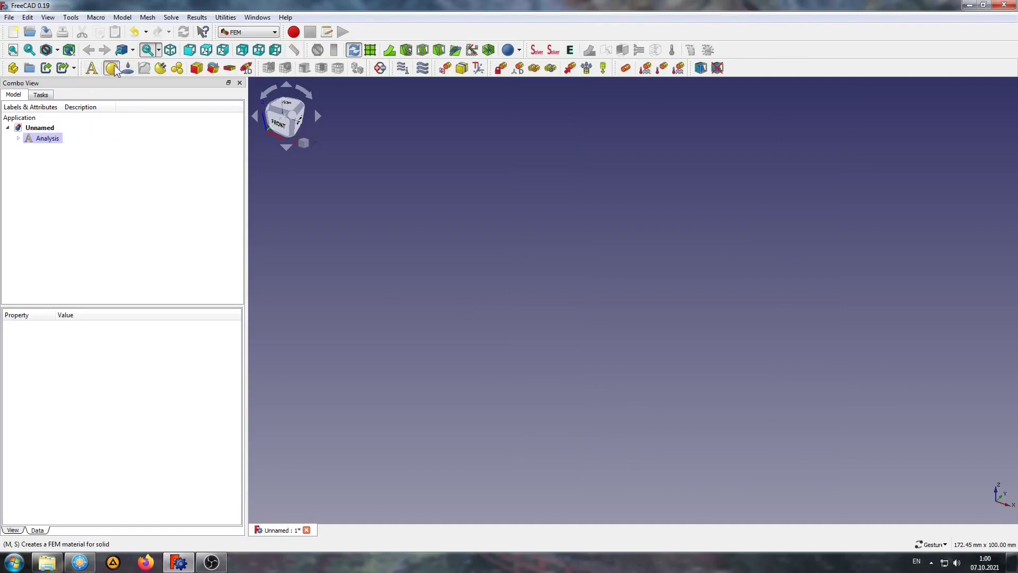
{"action": "left_click", "coordinate": [113, 69]}
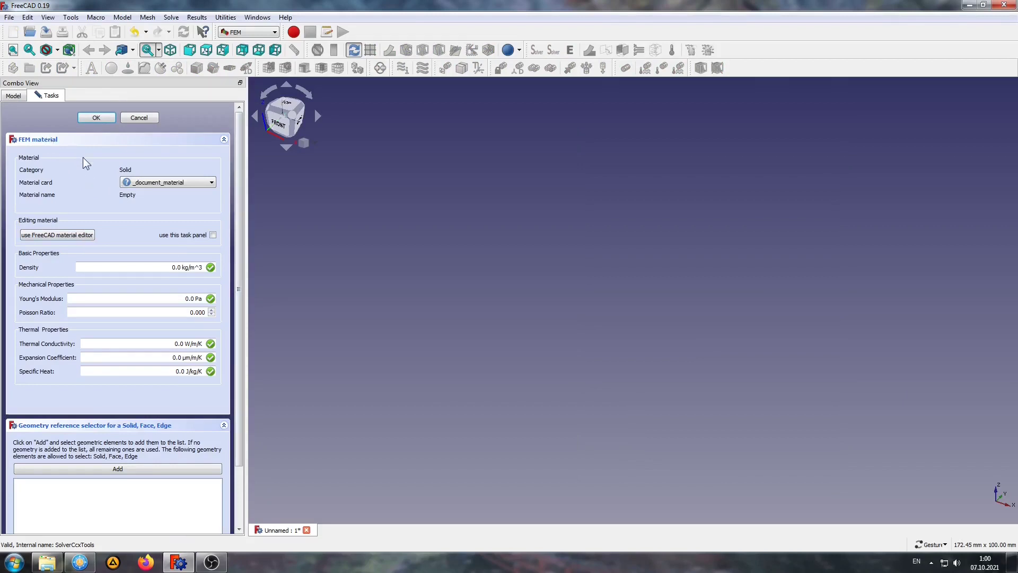
{"action": "left_click", "coordinate": [213, 236]}
Enter density 2500 kg/m^3, Poisson ratio 0.2, conductivity 1.7 W/m/K and expansion values.
{"action": "left_click", "coordinate": [149, 267]}
{"action": "type", "text": "250"}
{"action": "left_click", "coordinate": [184, 299]}
{"action": "left_click", "coordinate": [201, 316]}
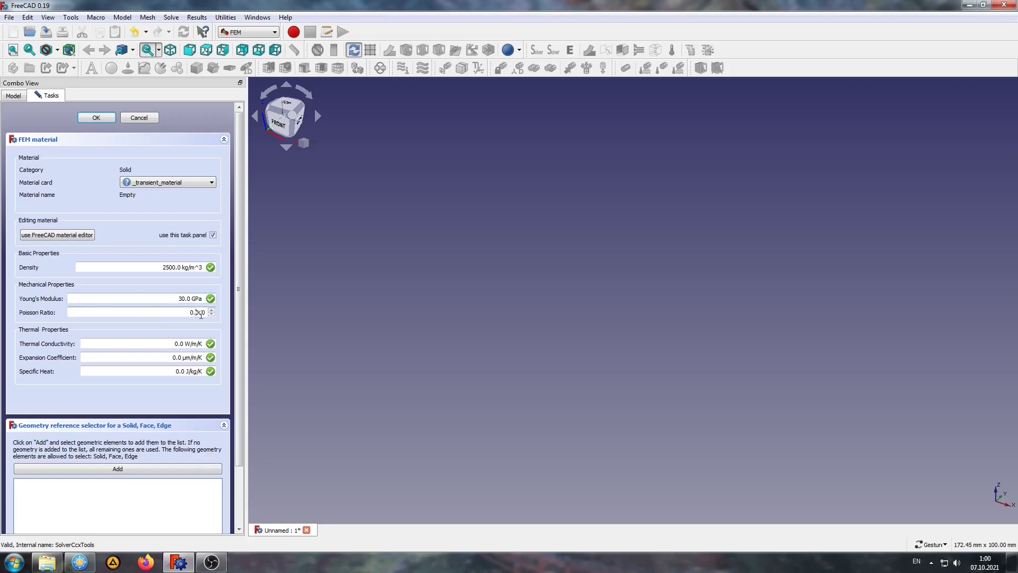
{"action": "key", "text": "BackSpace"}
{"action": "type", "text": "2"}
{"action": "left_click", "coordinate": [186, 346]}
{"action": "type", "text": "1"}
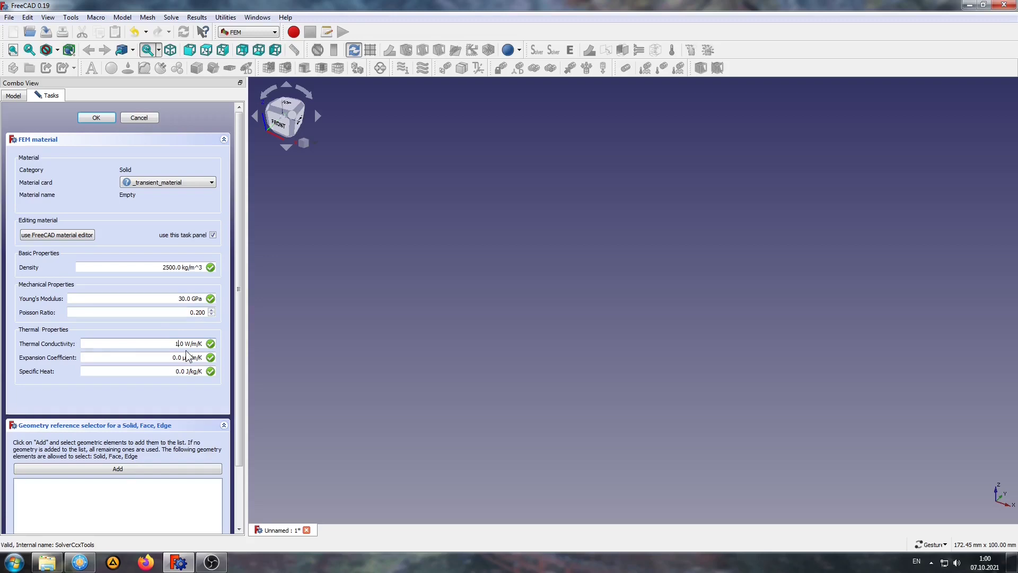
{"action": "key", "text": "Delete"}
{"action": "type", "text": ".7"}
{"action": "left_click", "coordinate": [168, 358]}
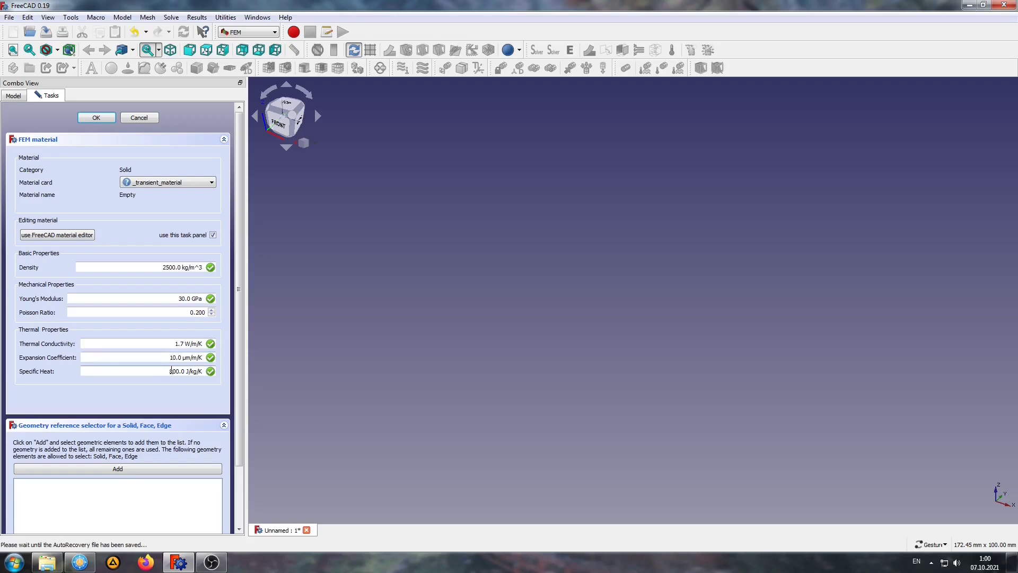
Confirm the first material and add a second solid material in the full material editor.
{"action": "left_click", "coordinate": [96, 118]}
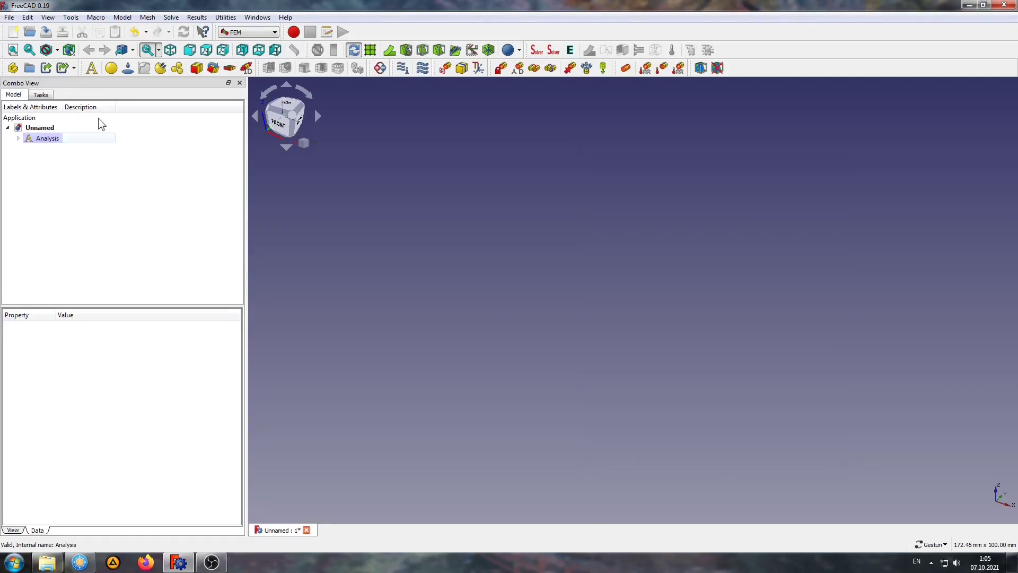
{"action": "left_click", "coordinate": [111, 68]}
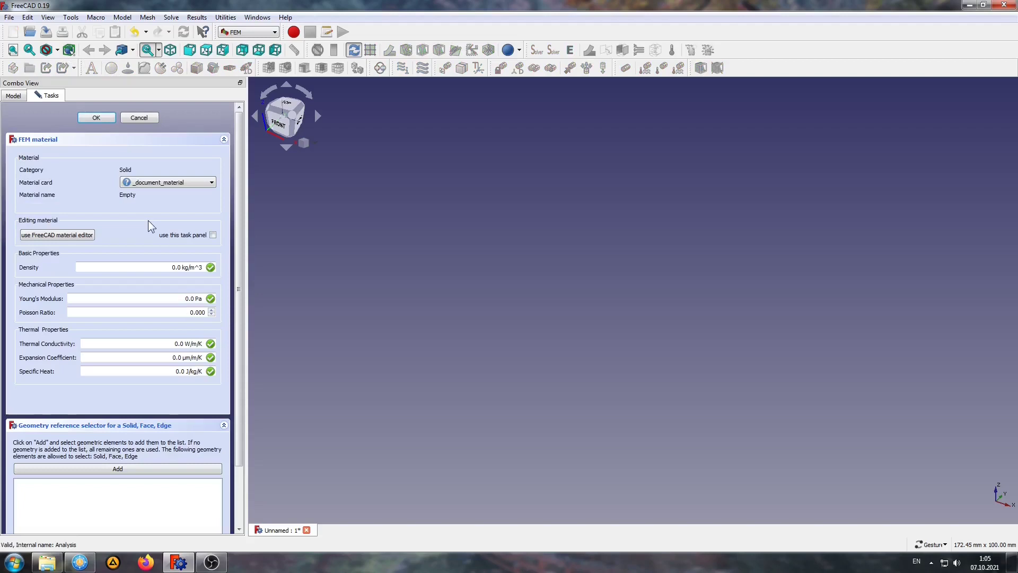
{"action": "left_click", "coordinate": [54, 234]}
{"action": "left_click_drag", "start_coordinate": [436, 52], "coordinate": [485, 58]}
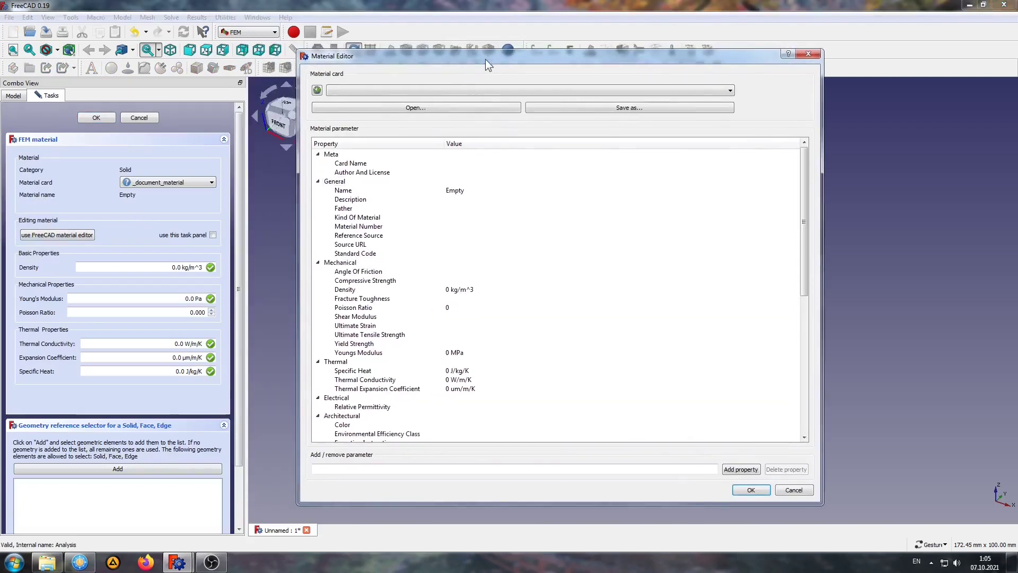
Name the new material 'Beton B25'.
{"action": "double_click", "coordinate": [483, 191]}
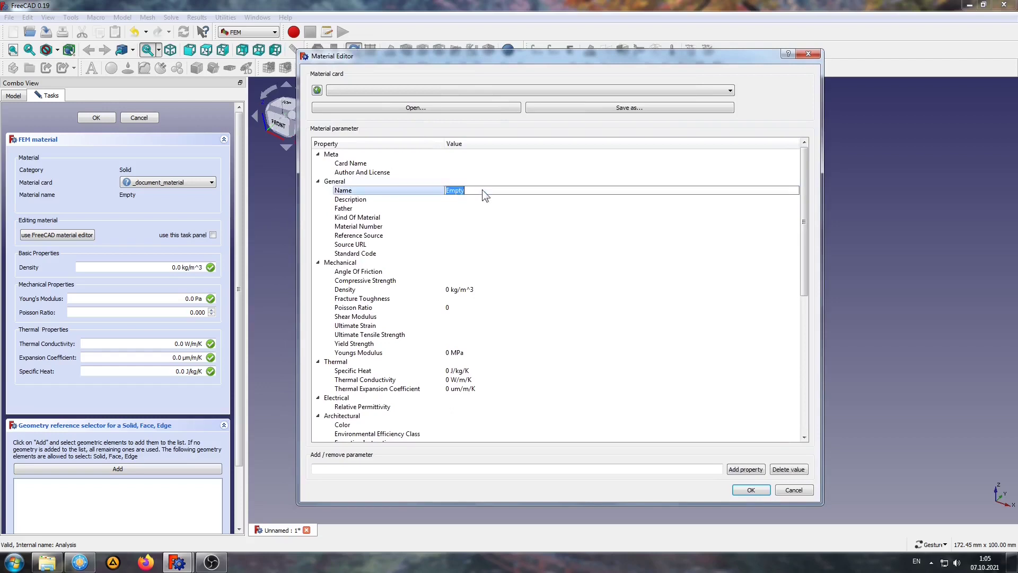
{"action": "type", "text": "Be"}
{"action": "type", "text": "ton "}
{"action": "type", "text": "D"}
{"action": "key", "text": "BackSpace"}
{"action": "type", "text": "B25"}
{"action": "left_click", "coordinate": [363, 255]}
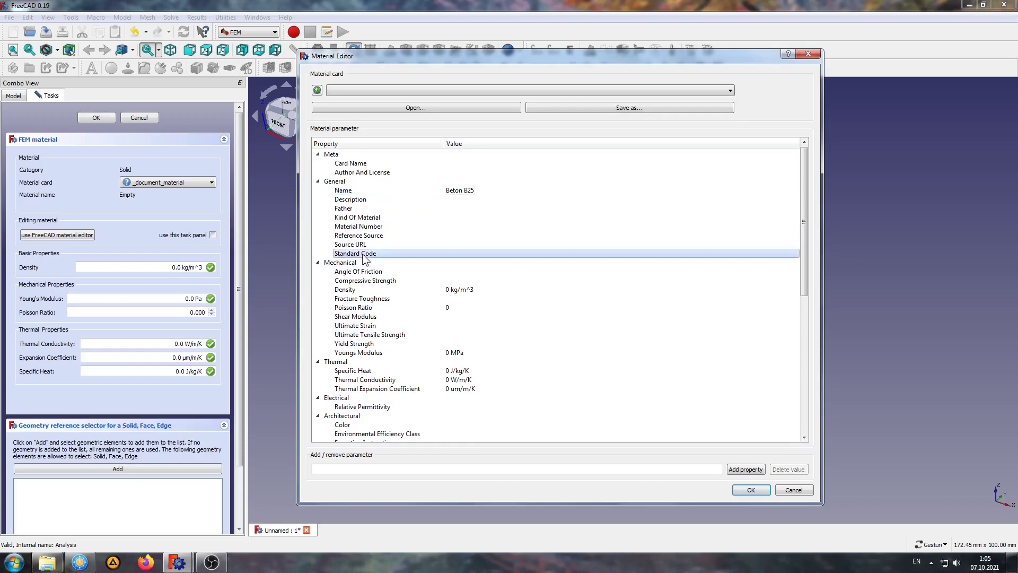
Set the material's Standard Code to DSTU.
{"action": "left_click", "coordinate": [464, 253]}
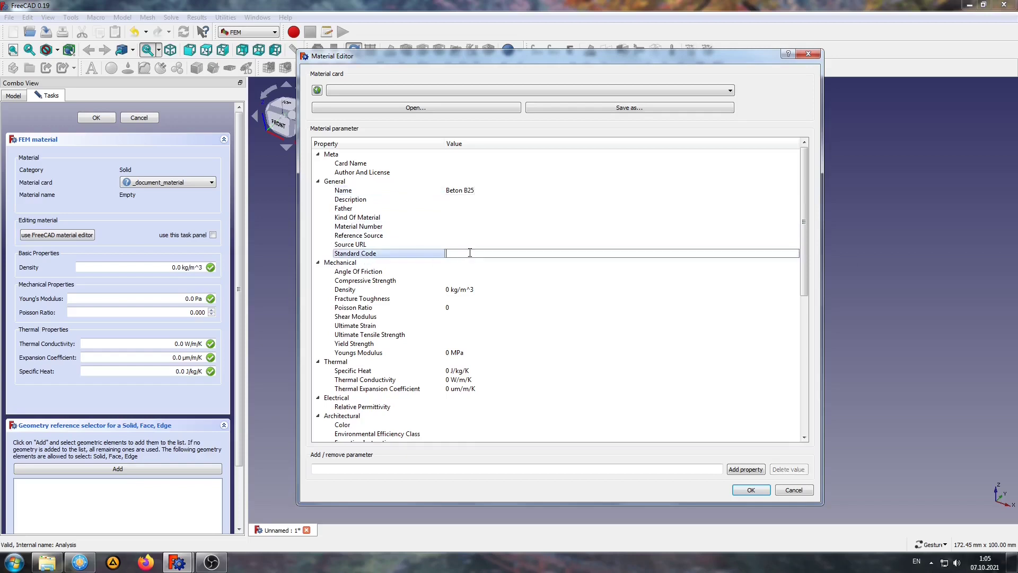
{"action": "mouse_move", "coordinate": [470, 253]}
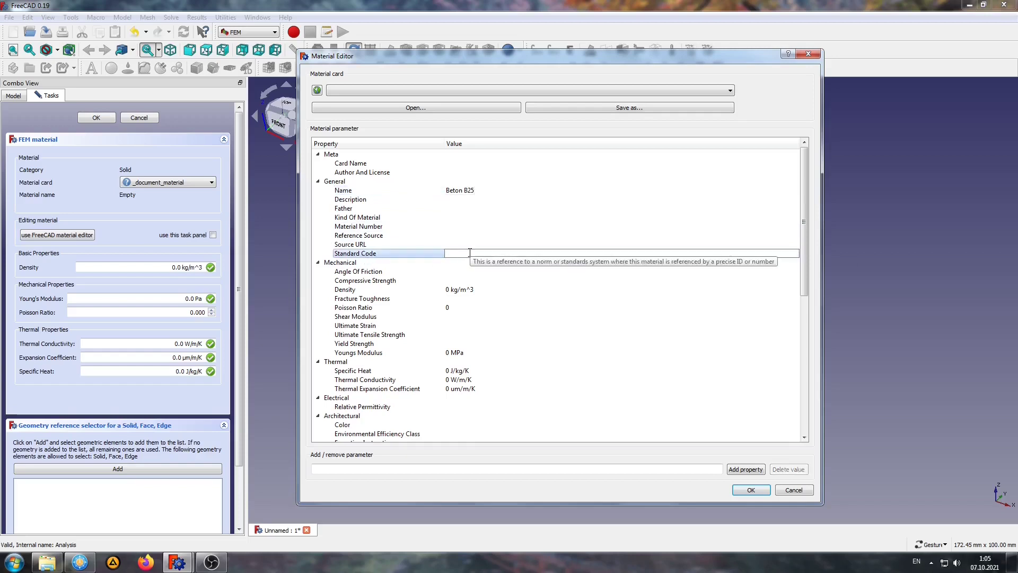
{"action": "type", "text": "D"}
{"action": "type", "text": "C"}
{"action": "key", "text": "BackSpace"}
{"action": "type", "text": "STU"}
{"action": "key", "text": "Return"}
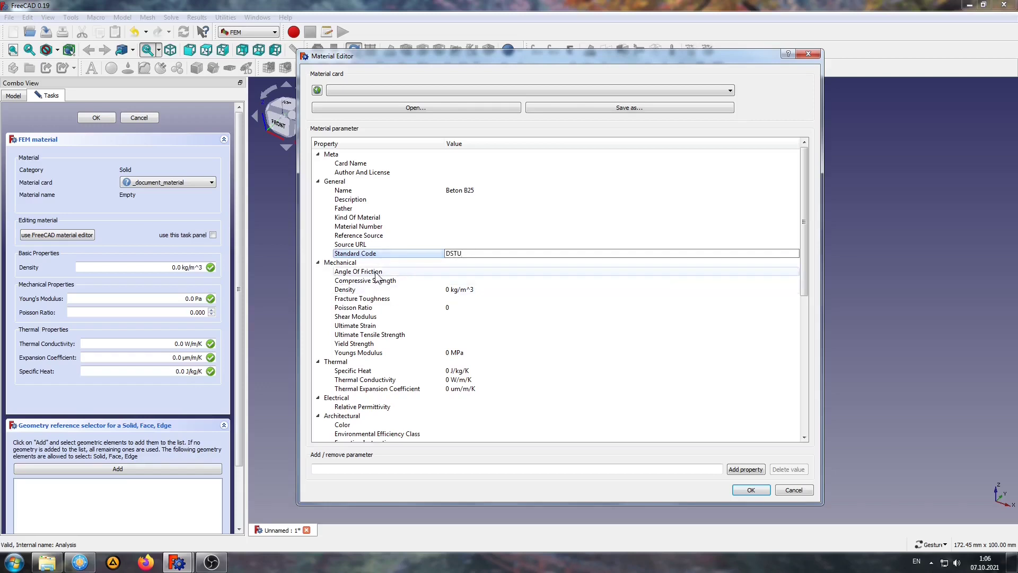
{"action": "left_click", "coordinate": [371, 272]}
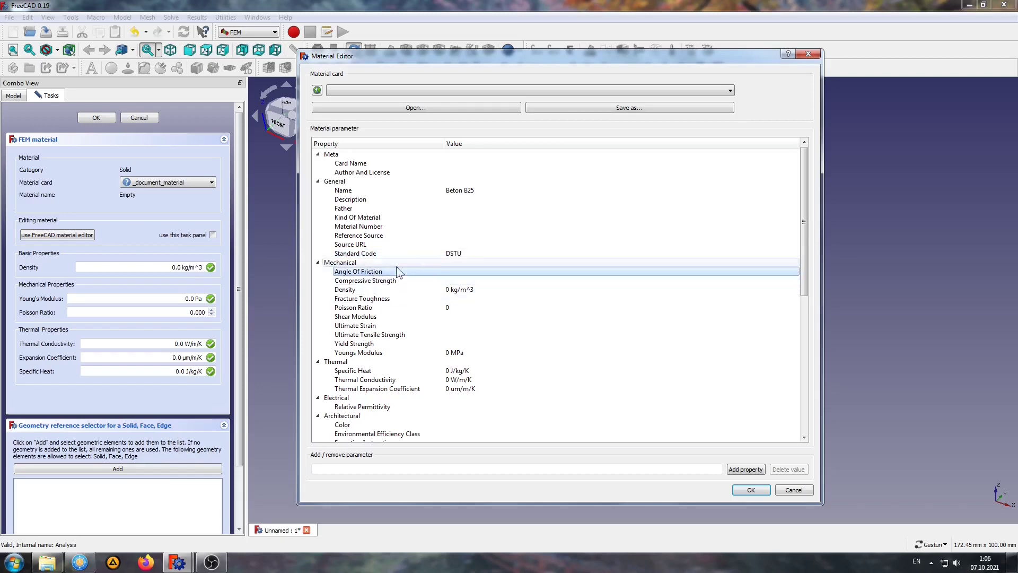
{"action": "mouse_move", "coordinate": [358, 271]}
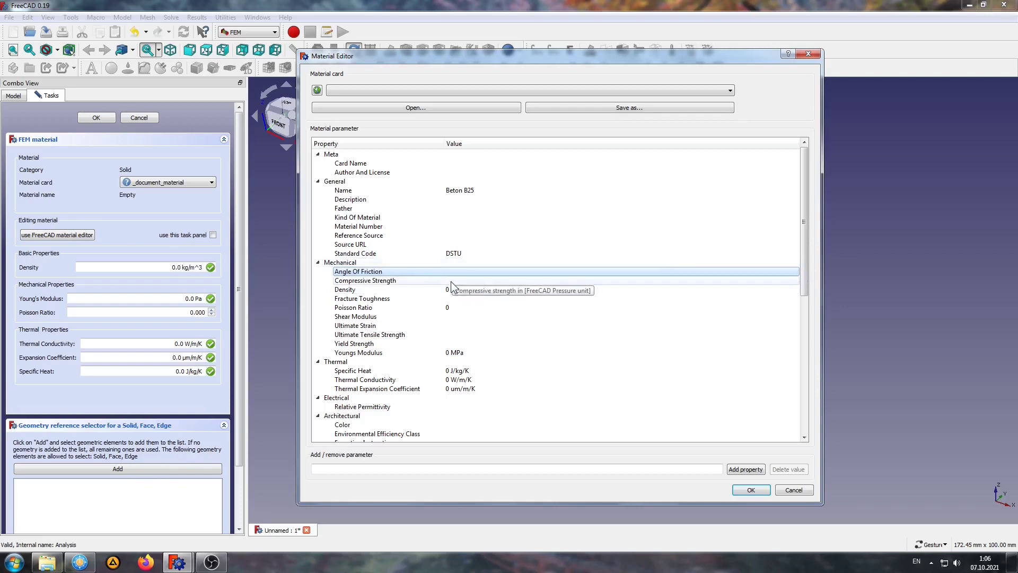
Set compressive strength to 14.5 MPa and density to 2500 kg/m^3.
{"action": "double_click", "coordinate": [448, 281]}
{"action": "left_click", "coordinate": [447, 282]}
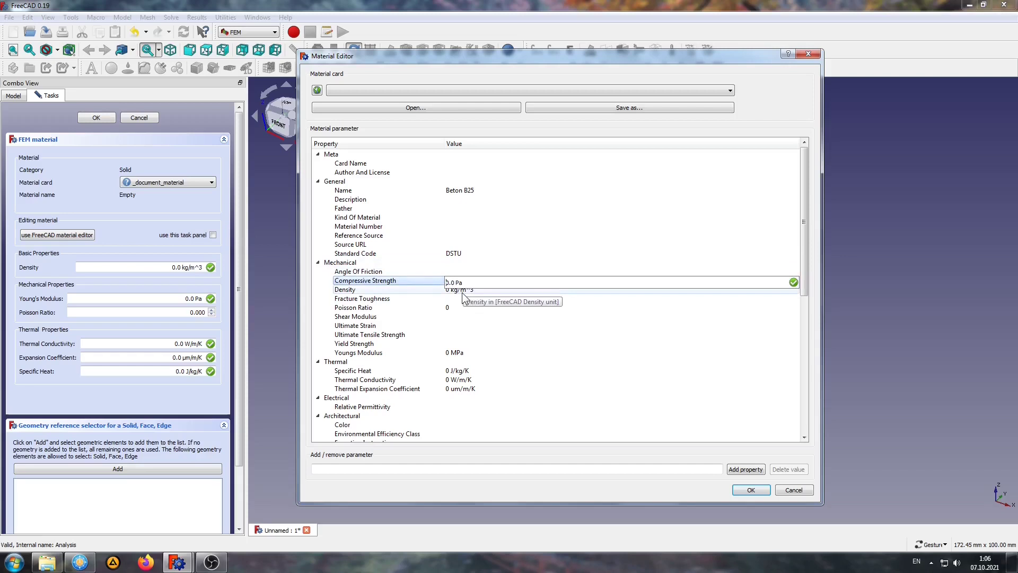
{"action": "type", "text": "4"}
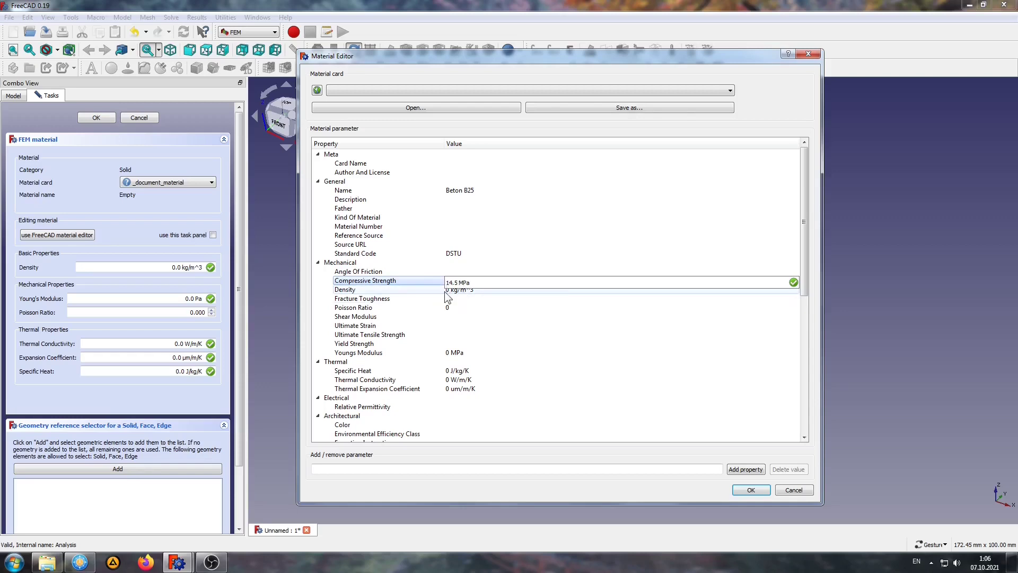
{"action": "left_click", "coordinate": [448, 291]}
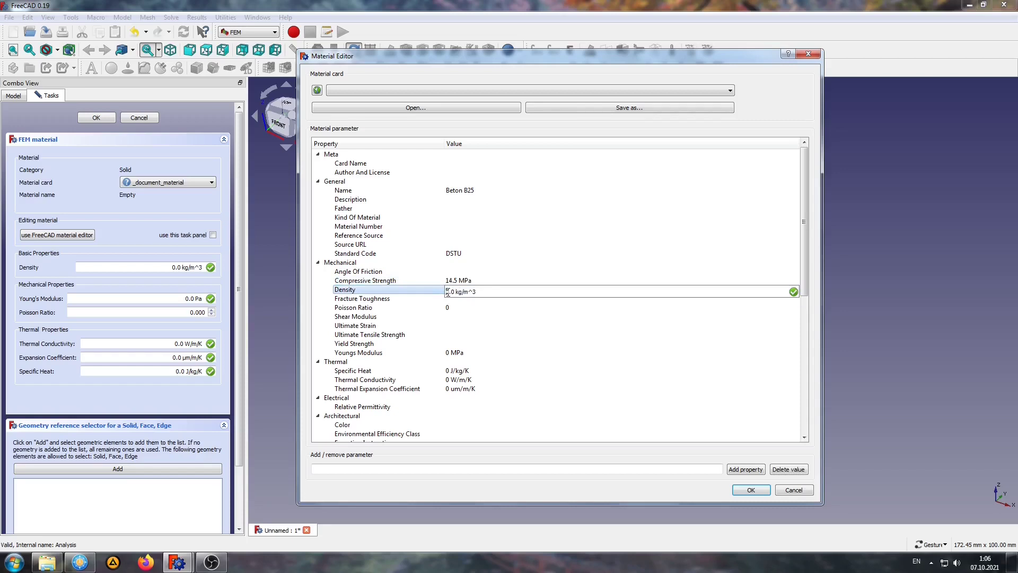
{"action": "type", "text": "250"}
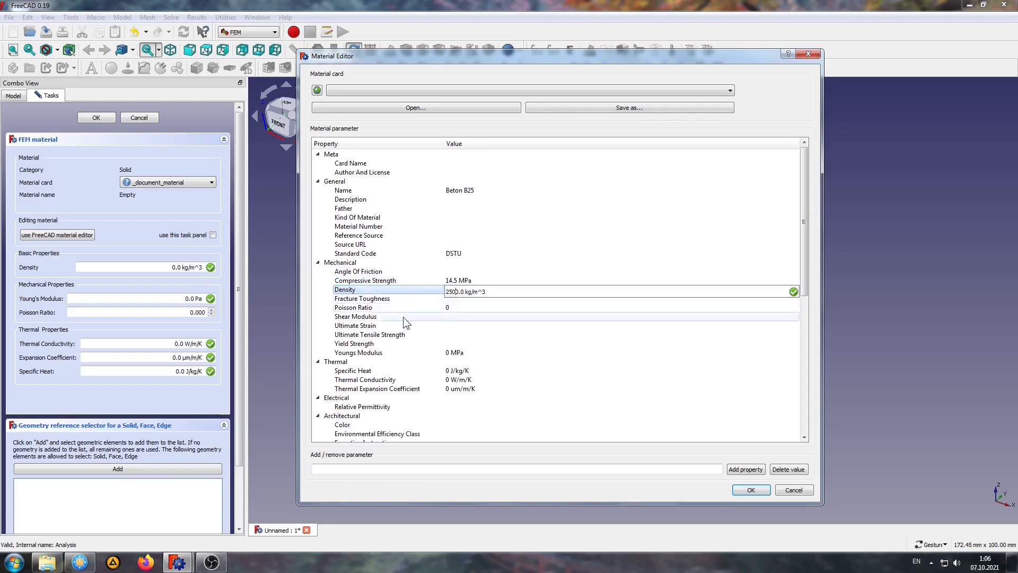
{"action": "left_click", "coordinate": [386, 300]}
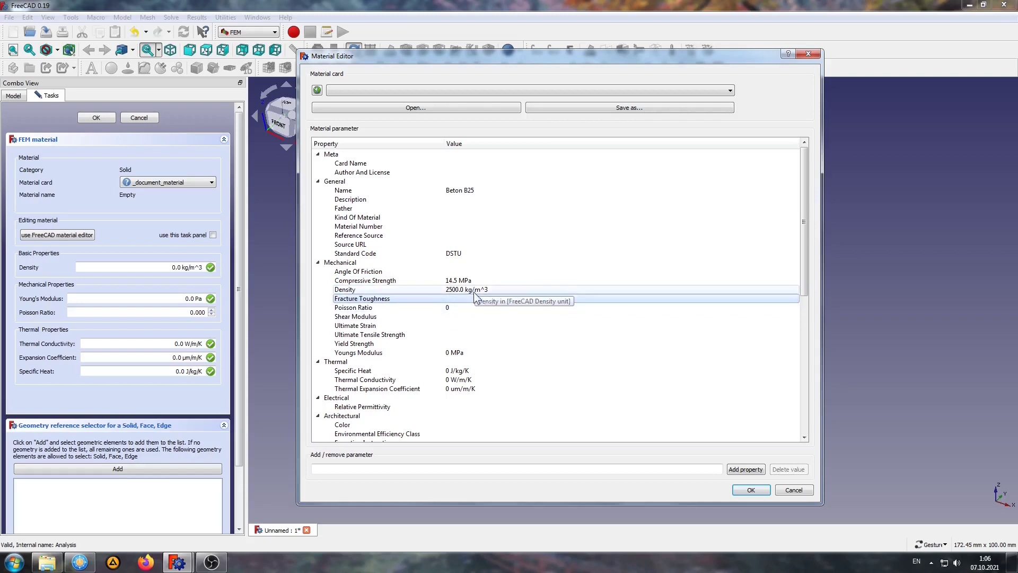
Set Poisson ratio to 0.2 and enter a Youngs Modulus of 30.0 GPa.
{"action": "left_click", "coordinate": [454, 309]}
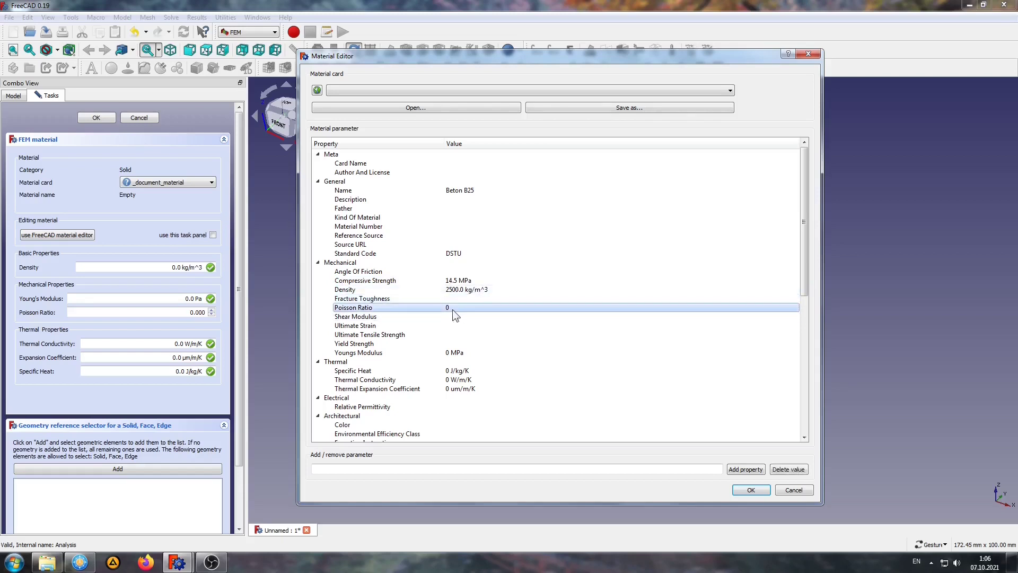
{"action": "double_click", "coordinate": [453, 309]}
{"action": "type", "text": ".2"}
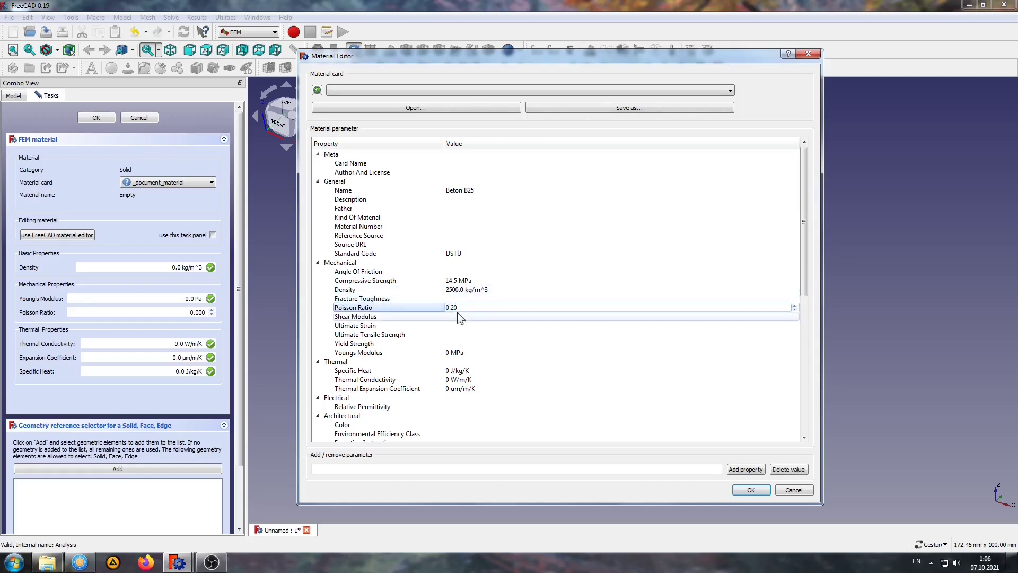
{"action": "left_click", "coordinate": [456, 313]}
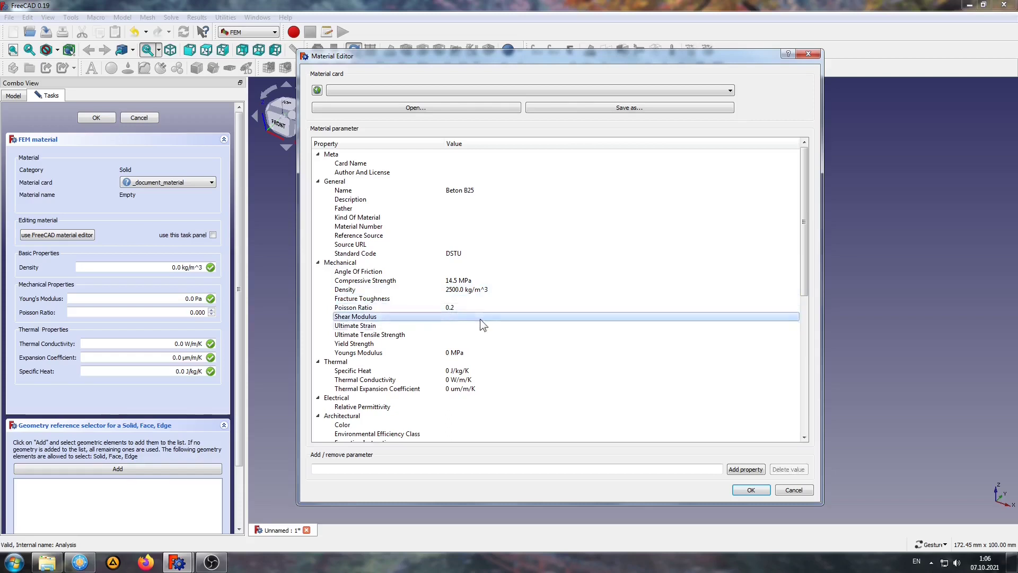
{"action": "left_click", "coordinate": [451, 327]}
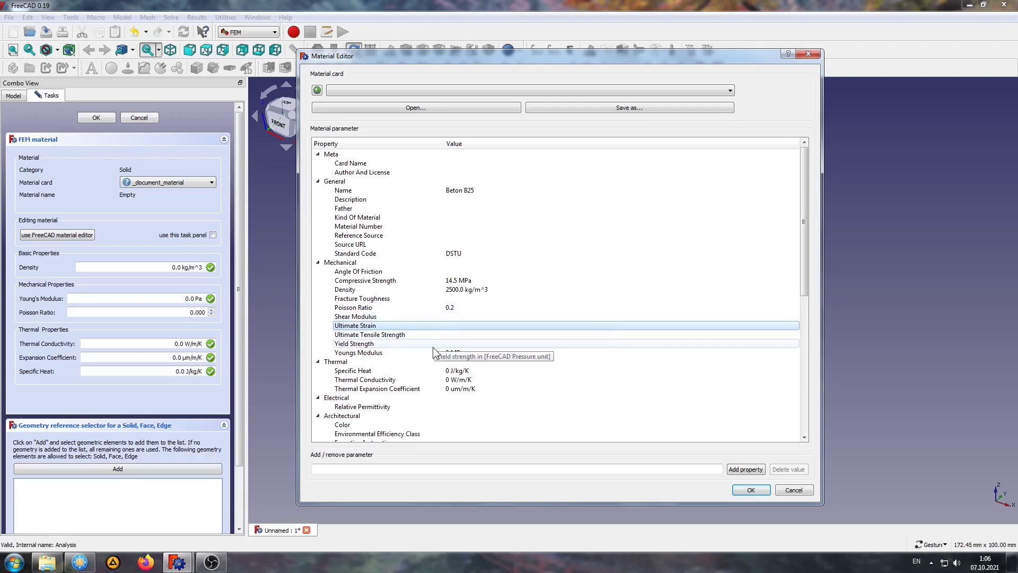
{"action": "left_click", "coordinate": [441, 344]}
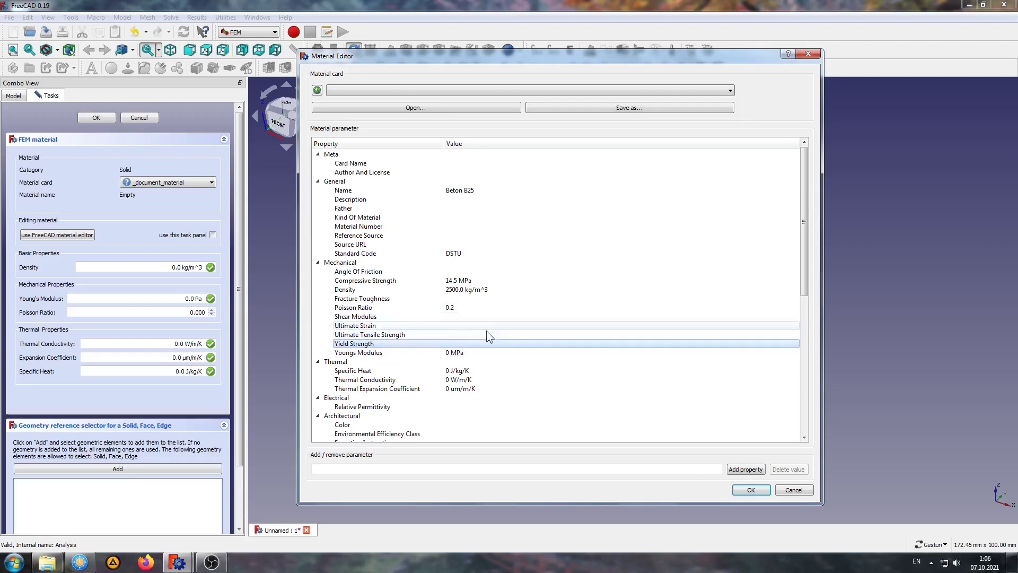
{"action": "double_click", "coordinate": [448, 354]}
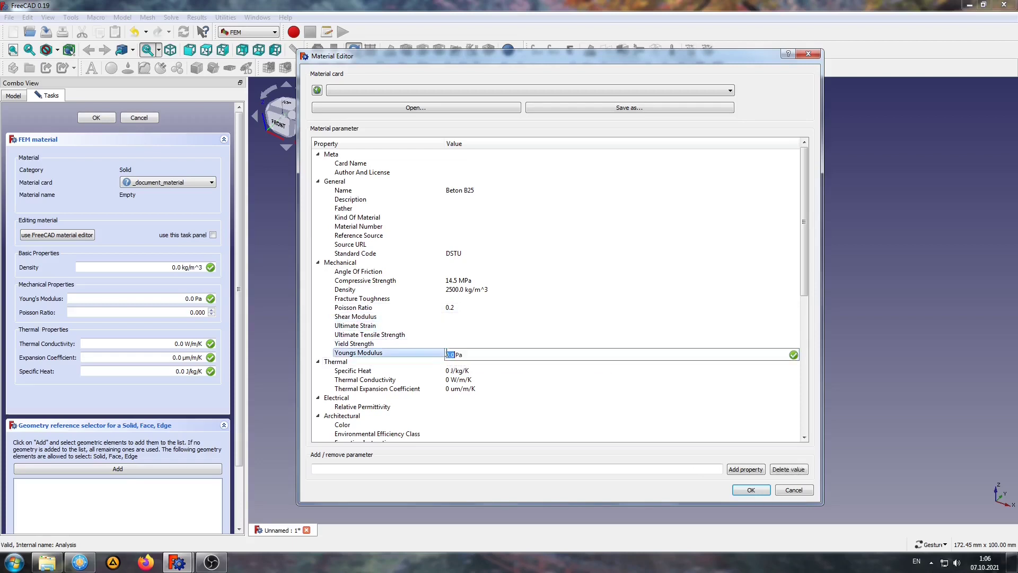
{"action": "left_click", "coordinate": [449, 356]}
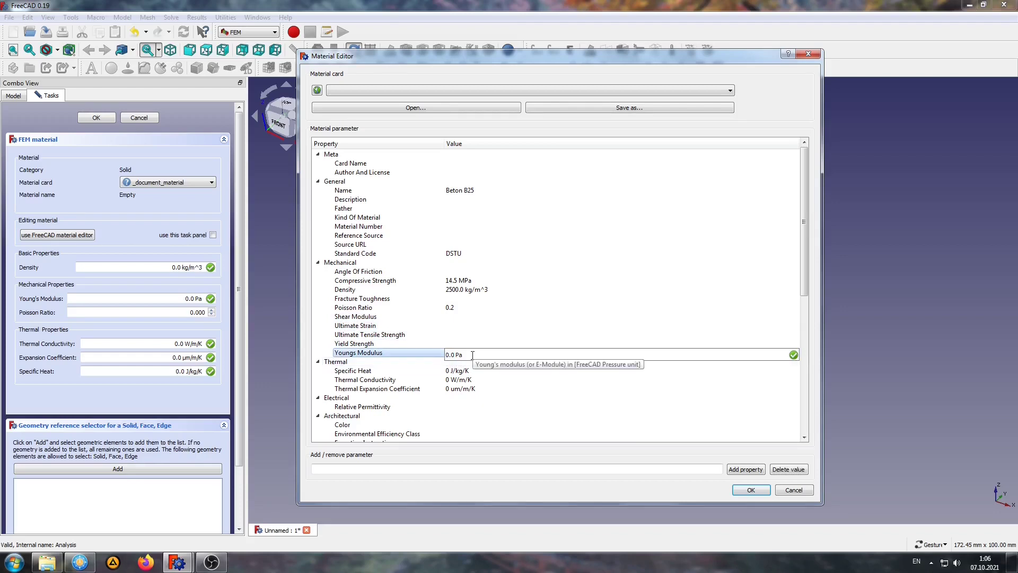
{"action": "type", "text": "30.0 "}
{"action": "type", "text": "G"}
Commit the 30.0 GPa modulus and set specific heat to 800.0 J/kg/K.
{"action": "left_click", "coordinate": [443, 372]}
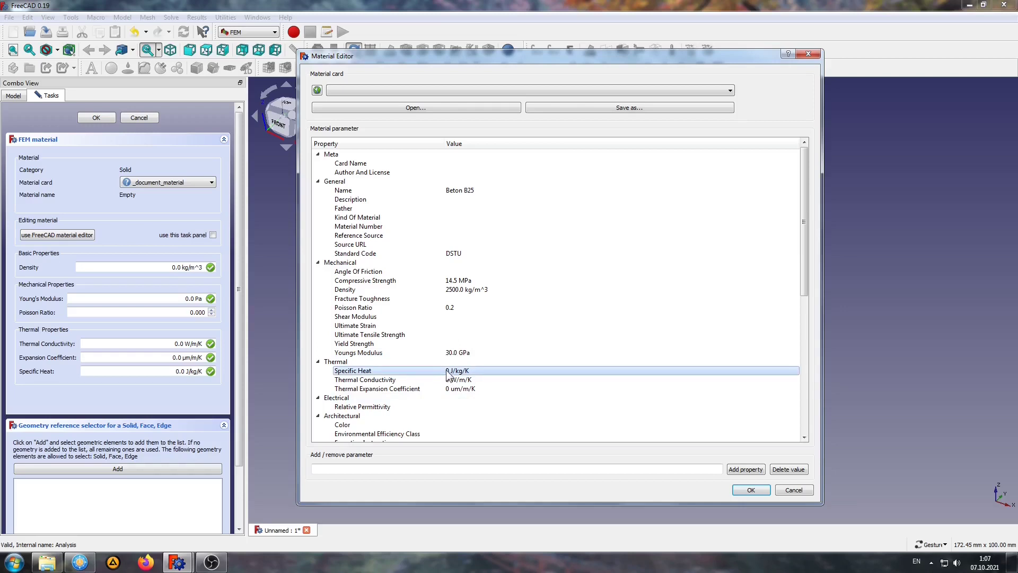
{"action": "double_click", "coordinate": [444, 373]}
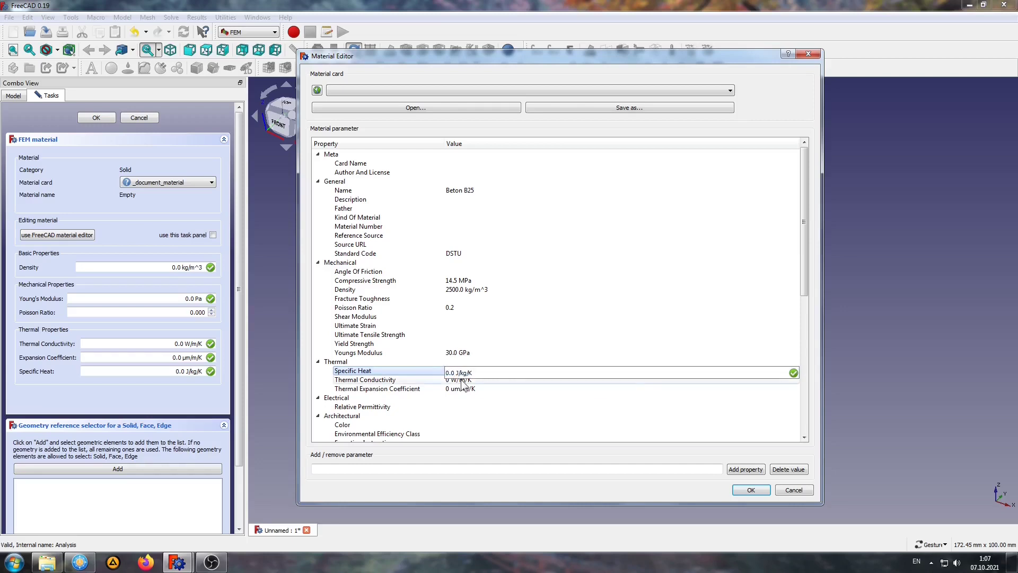
{"action": "type", "text": "80"}
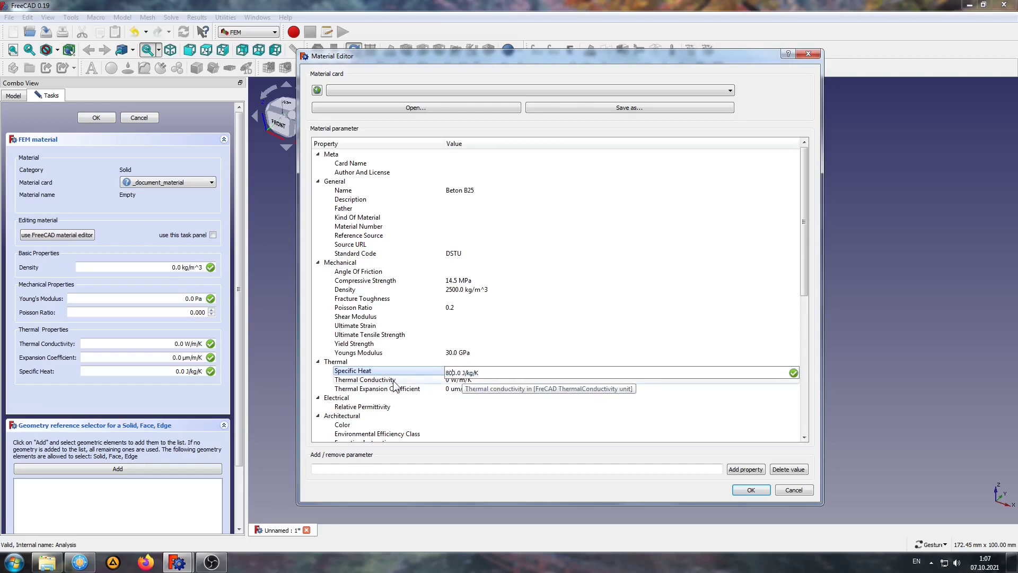
{"action": "left_click", "coordinate": [461, 379]}
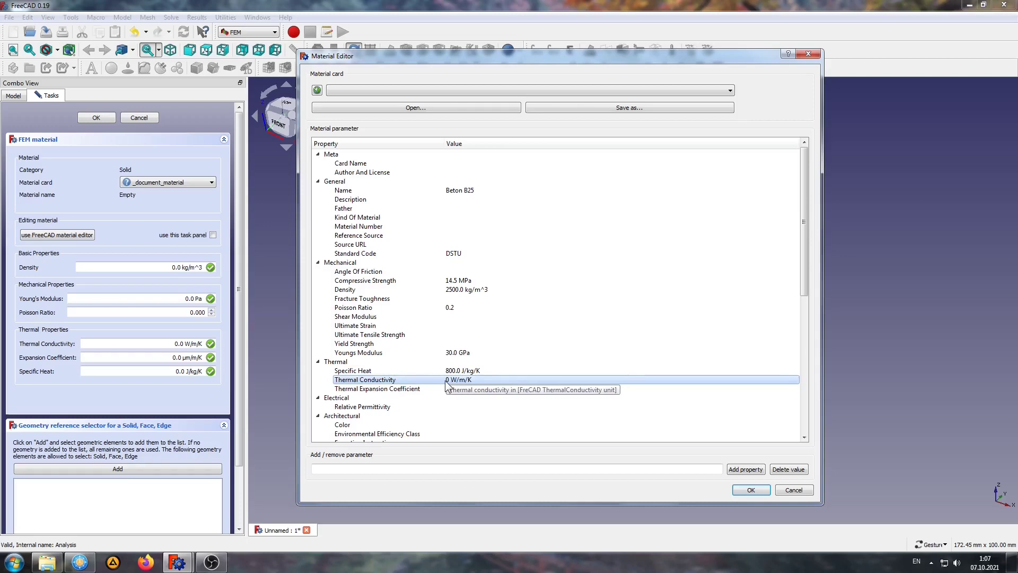
Set conductivity 1.7 W/m/K and expansion 10.0 µm/m/K, then apply the editor values.
{"action": "left_click", "coordinate": [450, 382]}
{"action": "type", "text": "1."}
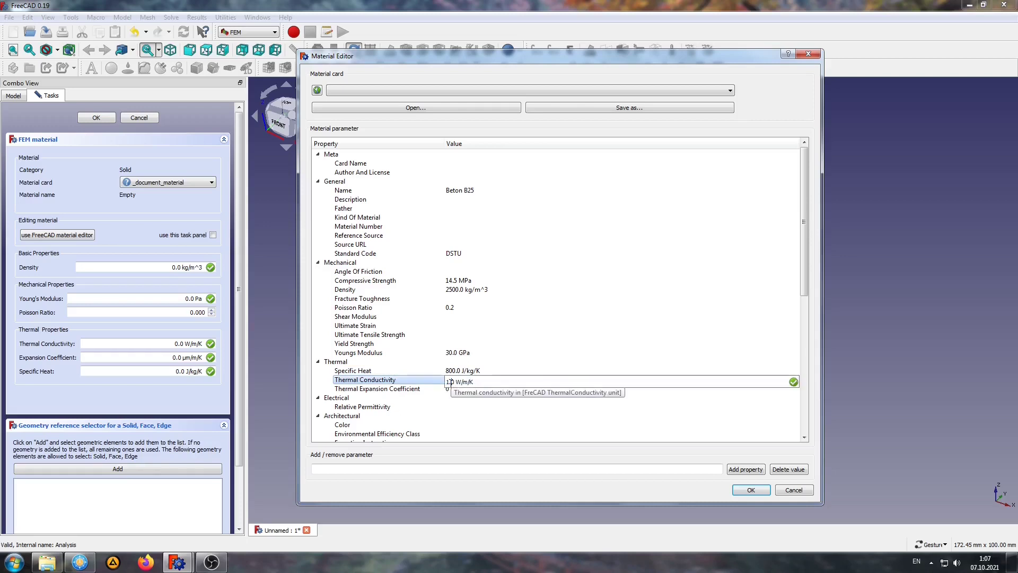
{"action": "key", "text": "Delete"}
{"action": "key", "text": "Delete"}
{"action": "type", "text": "7"}
{"action": "left_click", "coordinate": [447, 390]}
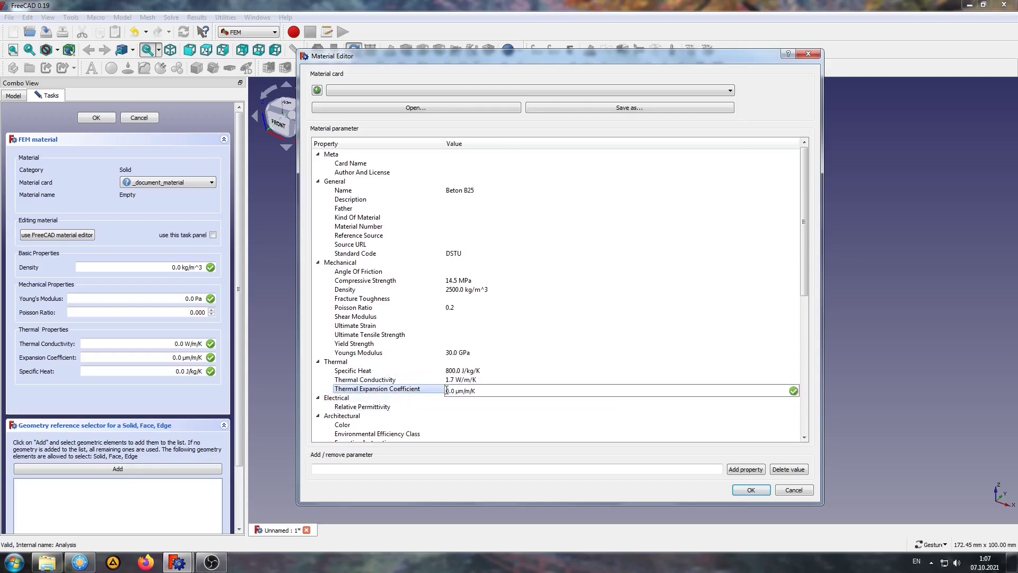
{"action": "type", "text": "1"}
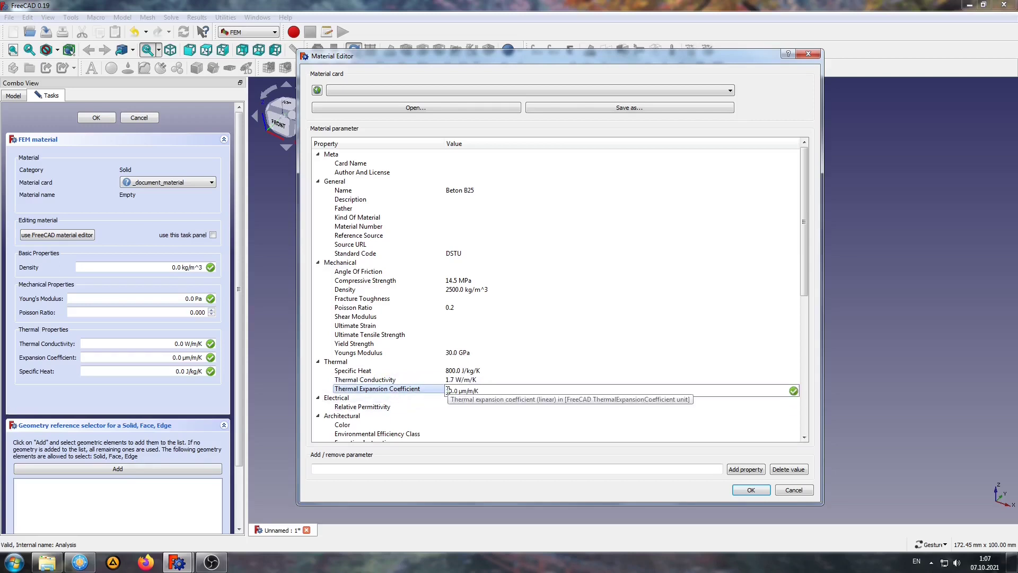
{"action": "key", "text": "Return"}
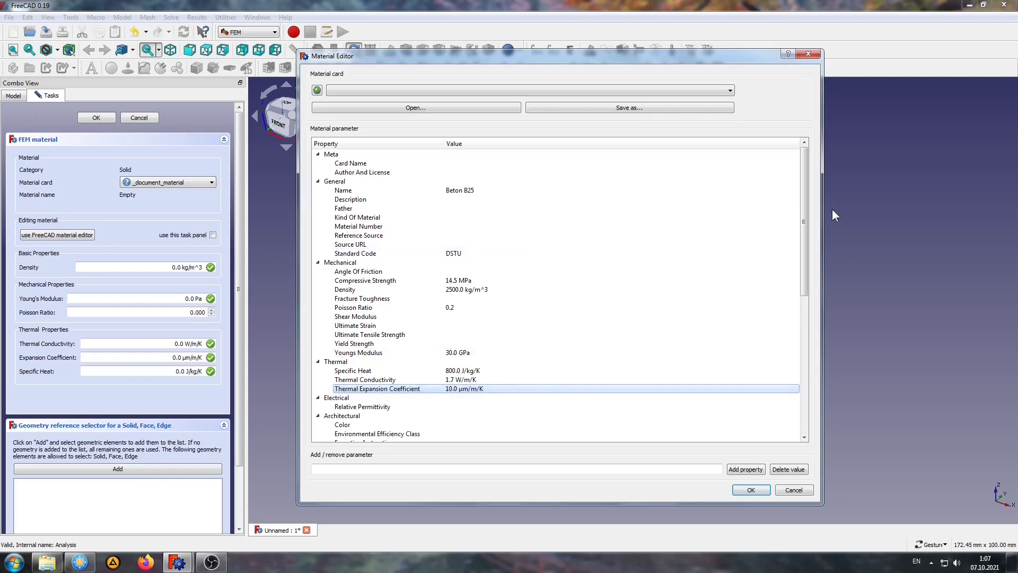
{"action": "mouse_move", "coordinate": [806, 193]}
{"action": "left_mouse_down"}
{"action": "mouse_move", "coordinate": [806, 337]}
{"action": "mouse_move", "coordinate": [810, 185]}
{"action": "left_mouse_up"}
{"action": "left_click", "coordinate": [745, 489]}
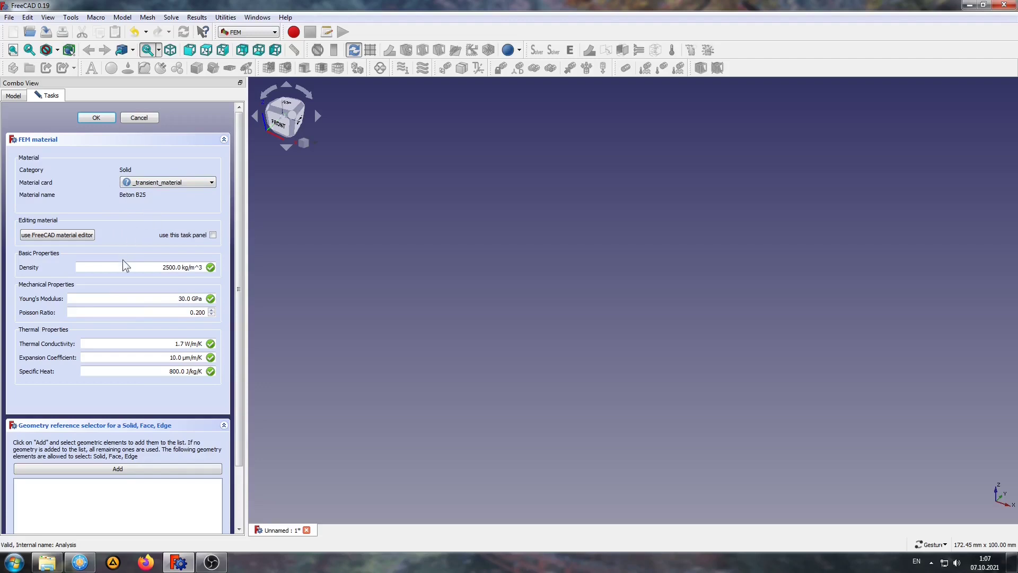
Reopen MaterialSolid001 in the material editor and set its Card Name to 'Beton B25'.
{"action": "left_click", "coordinate": [96, 119]}
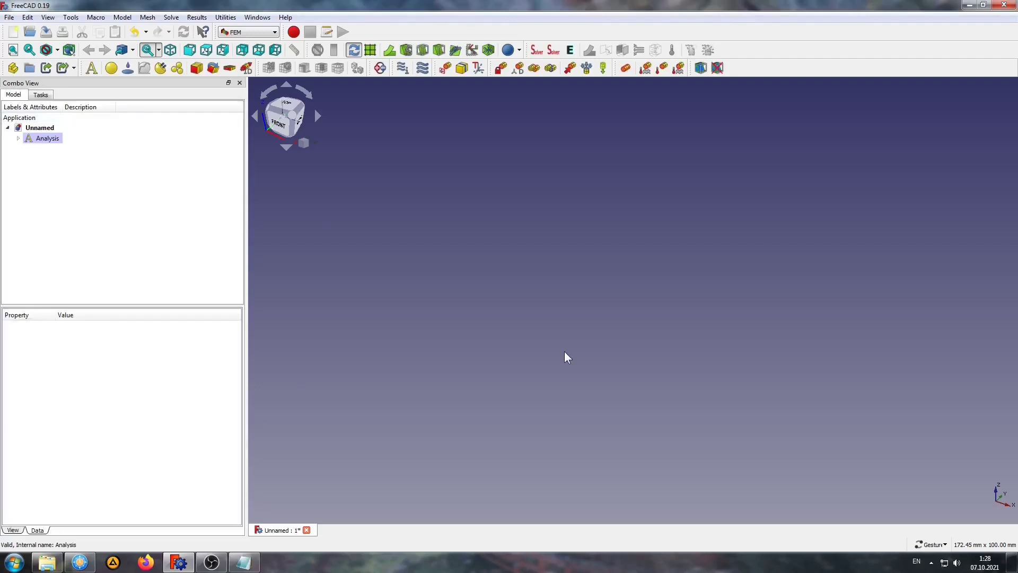
{"action": "left_click", "coordinate": [18, 138]}
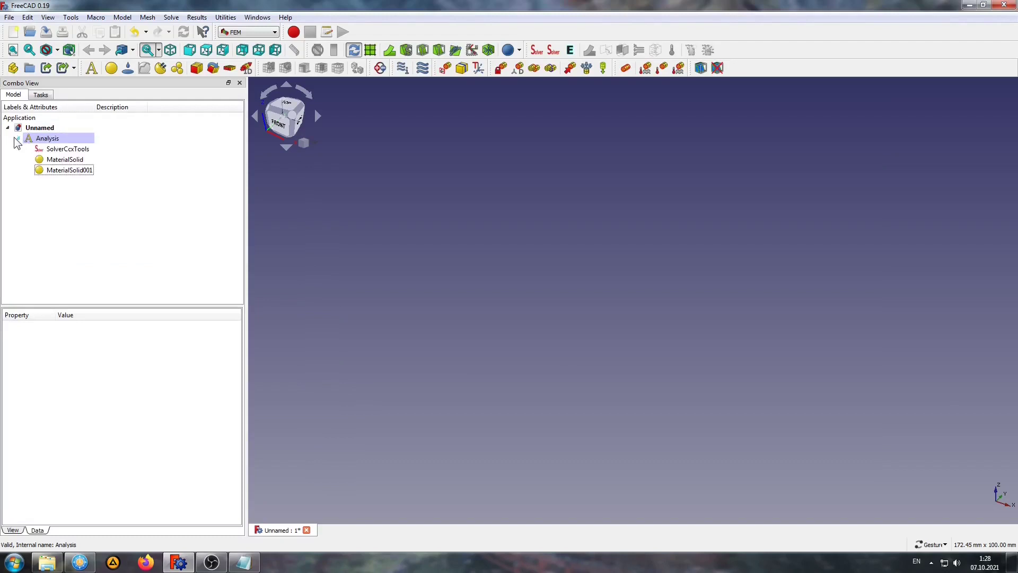
{"action": "double_click", "coordinate": [51, 171]}
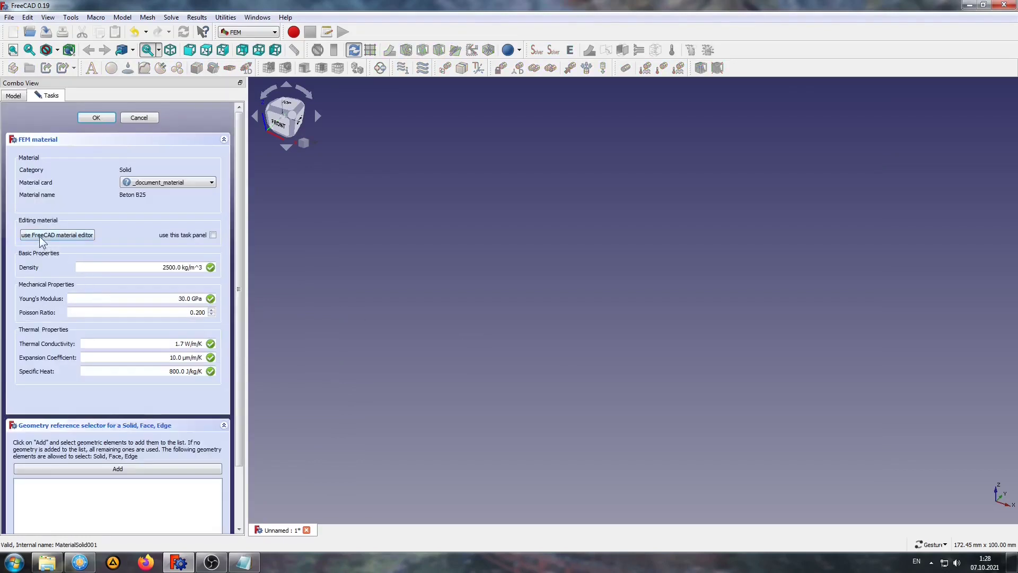
{"action": "left_click", "coordinate": [41, 237]}
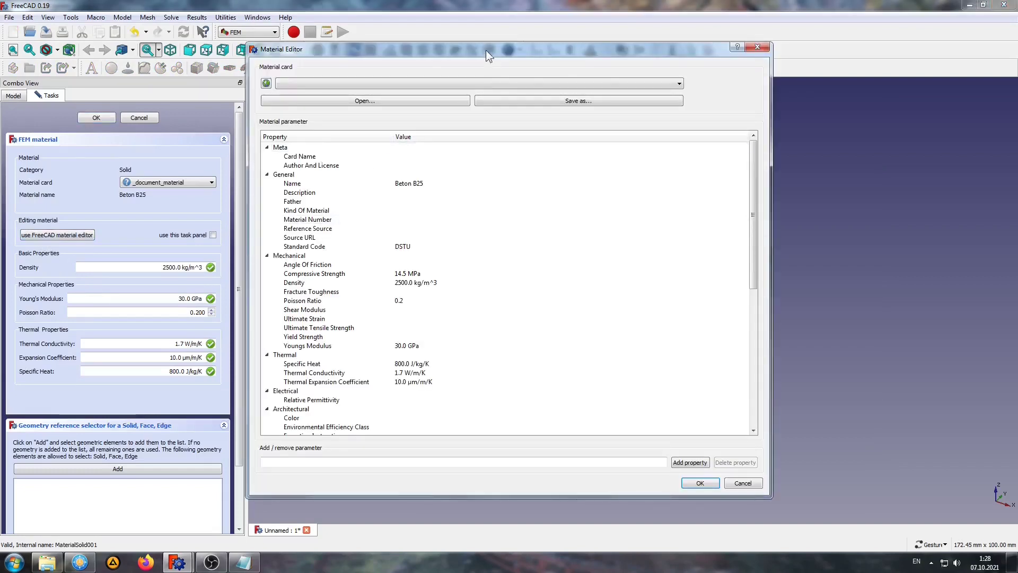
{"action": "left_click_drag", "start_coordinate": [486, 49], "coordinate": [543, 76]}
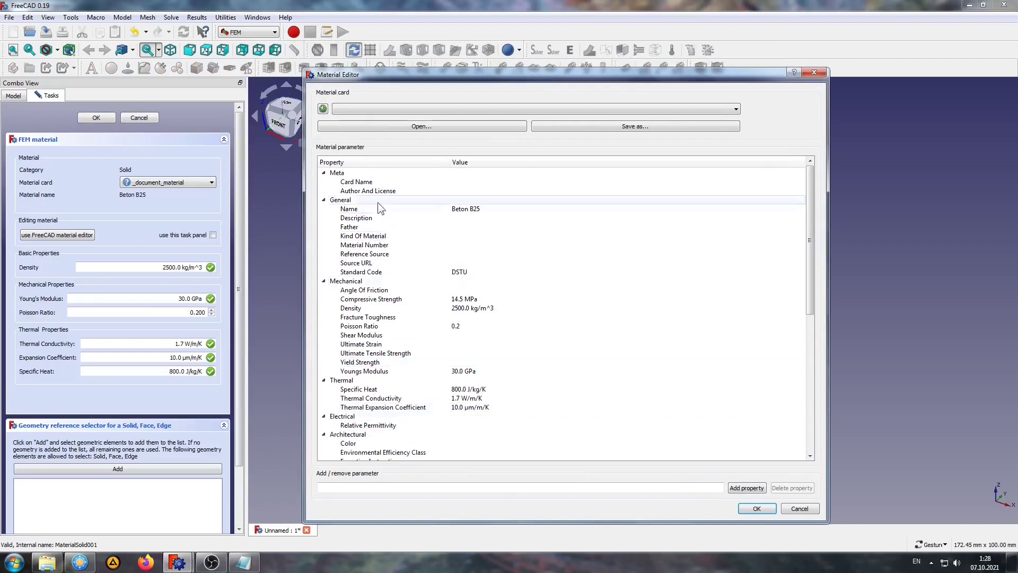
{"action": "left_click", "coordinate": [366, 183]}
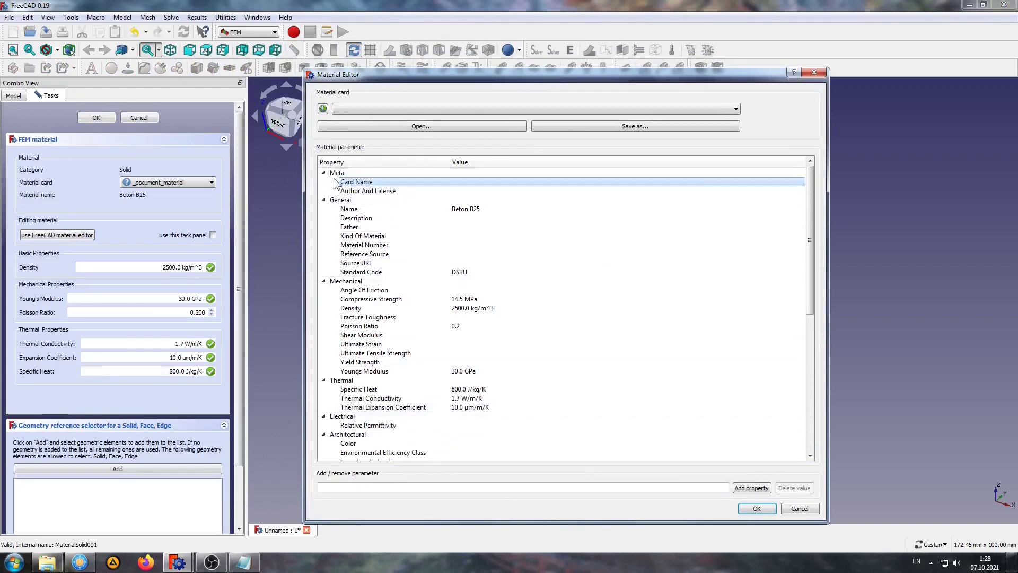
{"action": "double_click", "coordinate": [463, 182]}
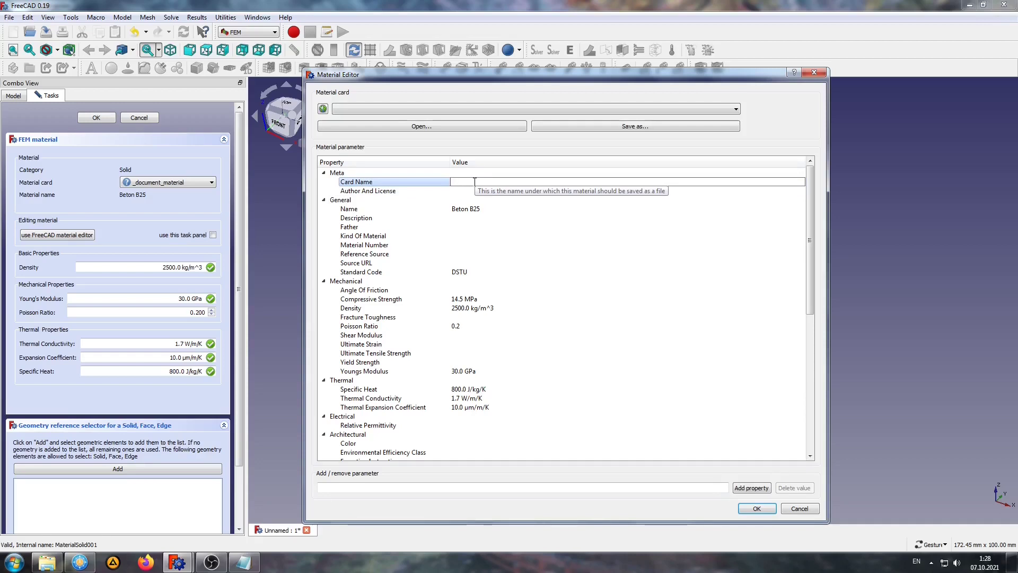
{"action": "type", "text": "Beton "}
{"action": "type", "text": "B2"}
{"action": "type", "text": "5"}
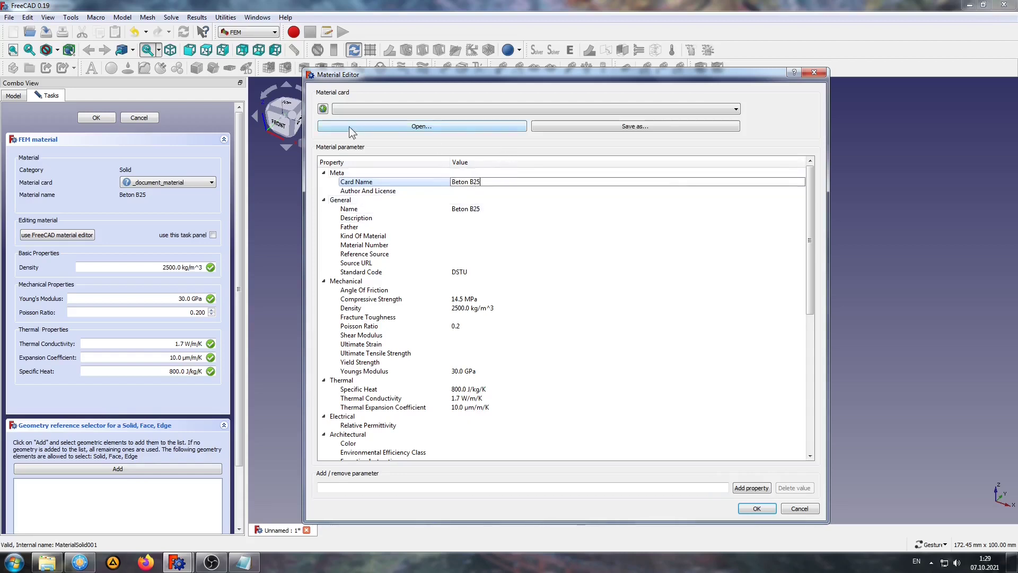
Save the material card as 'Beton B25' in D:\test and close the editor.
{"action": "left_click", "coordinate": [628, 126]}
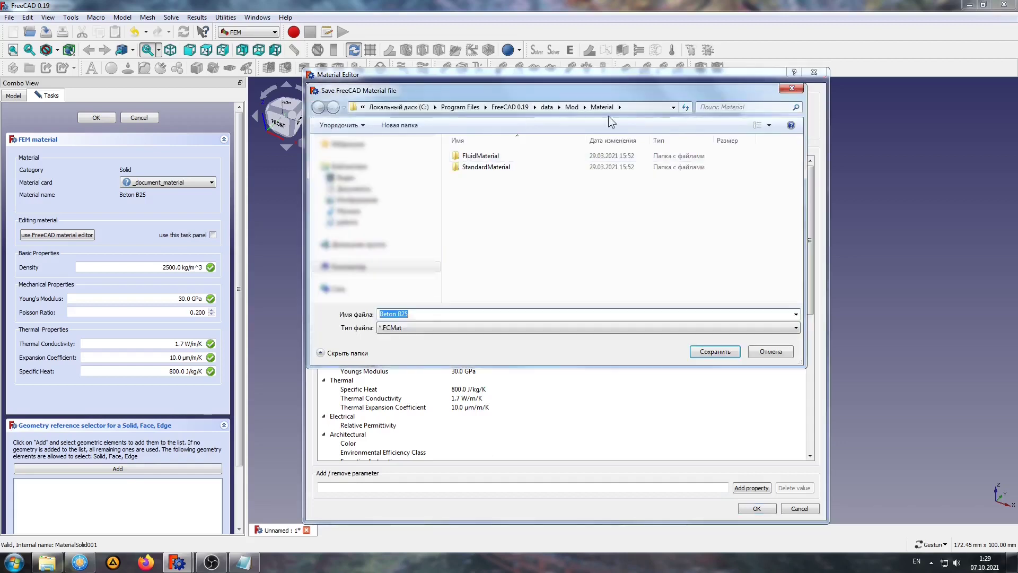
{"action": "left_click", "coordinate": [631, 107]}
{"action": "right_click", "coordinate": [631, 107]}
{"action": "left_click", "coordinate": [652, 152]}
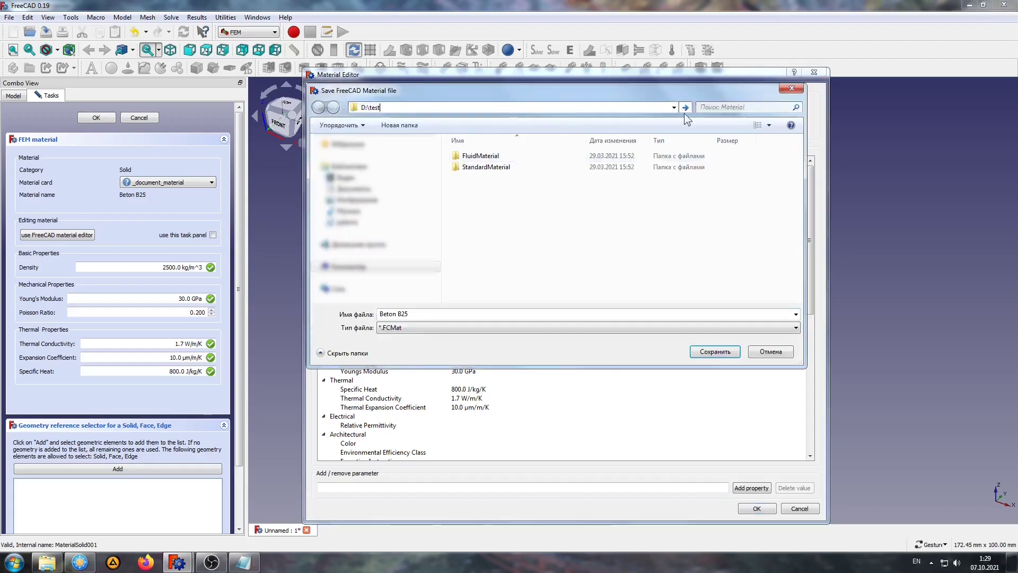
{"action": "left_click", "coordinate": [686, 108]}
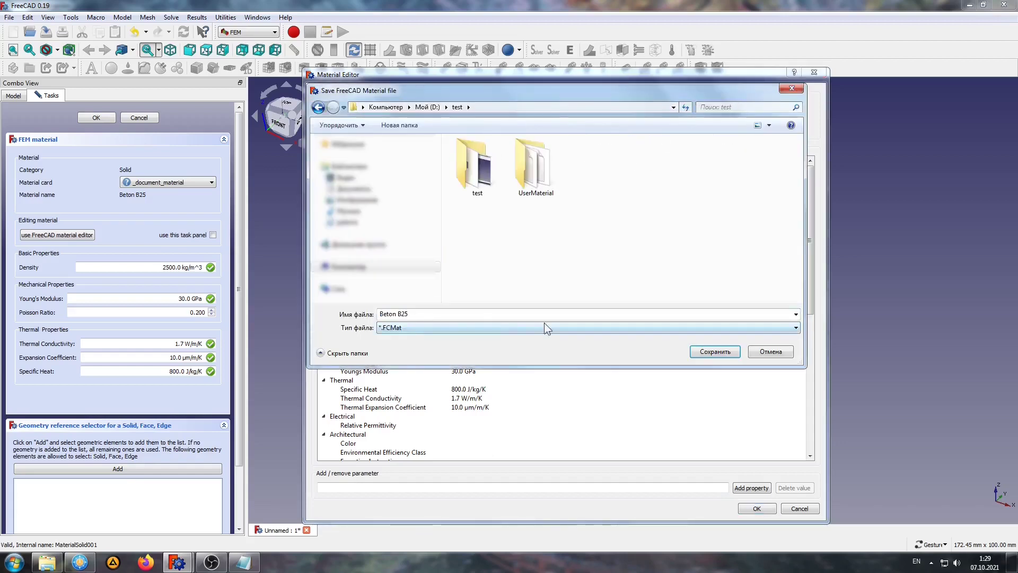
{"action": "left_click", "coordinate": [716, 353]}
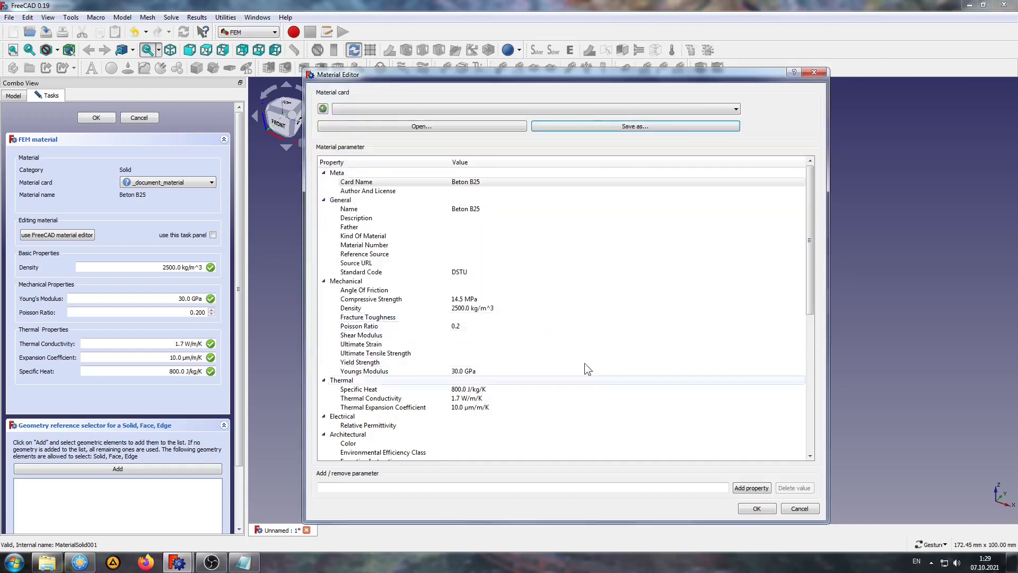
{"action": "left_click", "coordinate": [757, 509]}
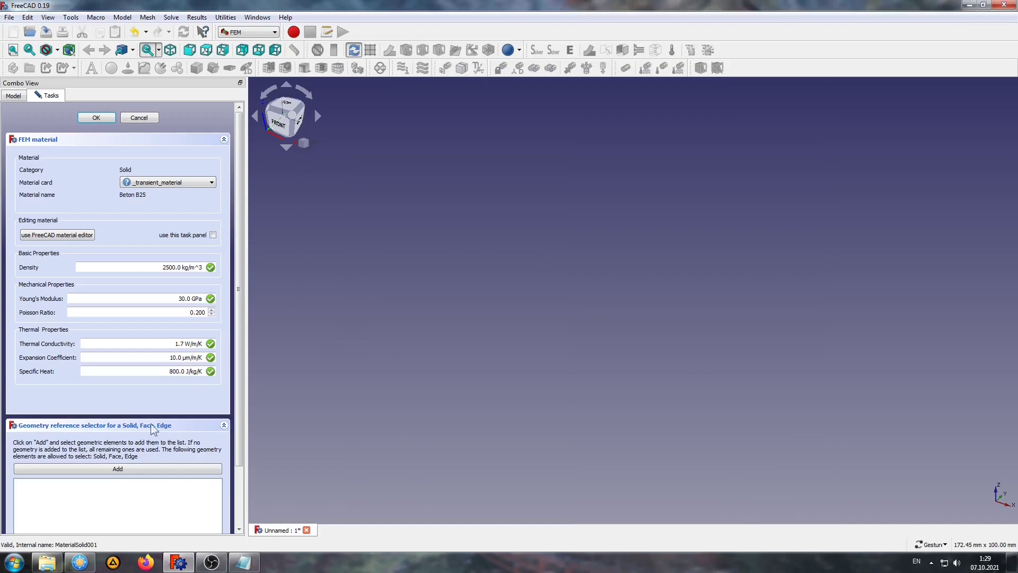
Check in Explorer that D:\test holds Beton B25.FCMat (476 bytes).
{"action": "left_click", "coordinate": [47, 562]}
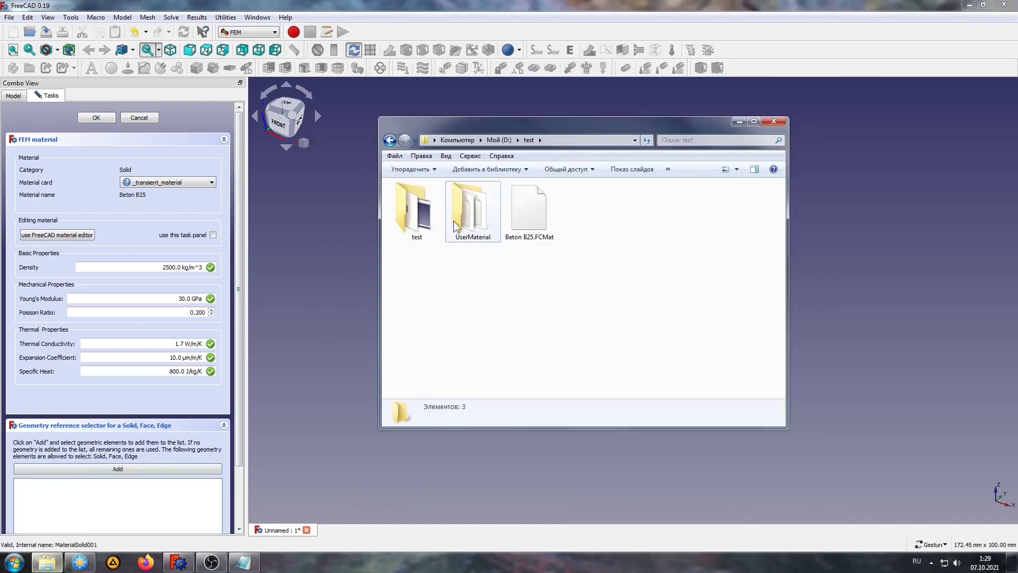
{"action": "left_click_drag", "start_coordinate": [572, 124], "coordinate": [581, 124]}
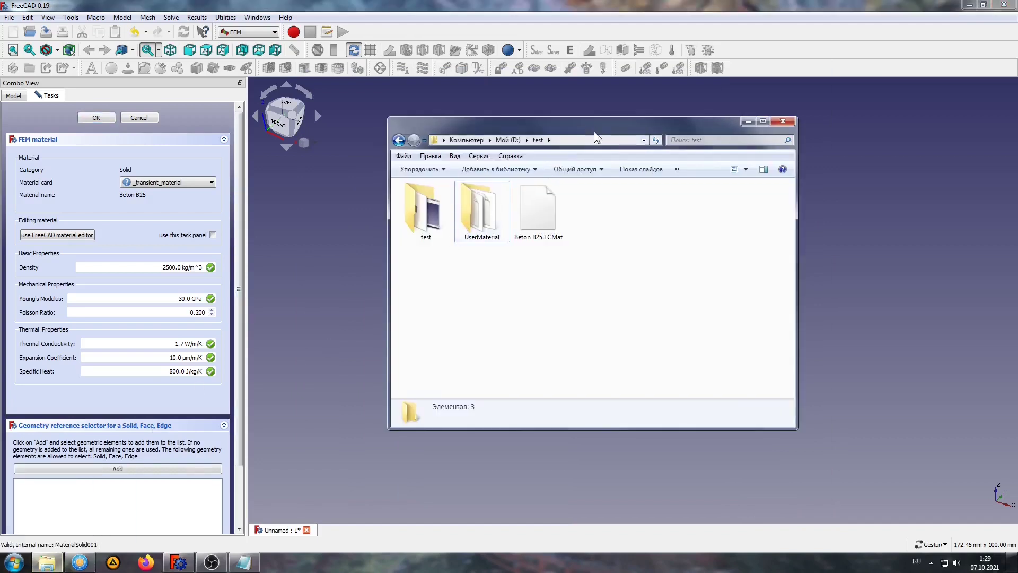
{"action": "left_click", "coordinate": [546, 206]}
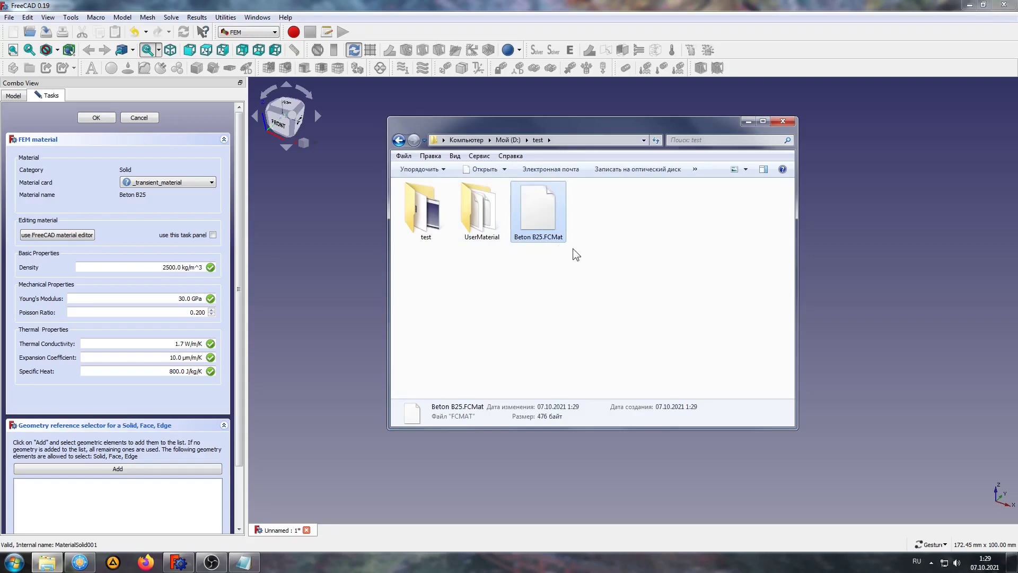
{"action": "left_click", "coordinate": [640, 248]}
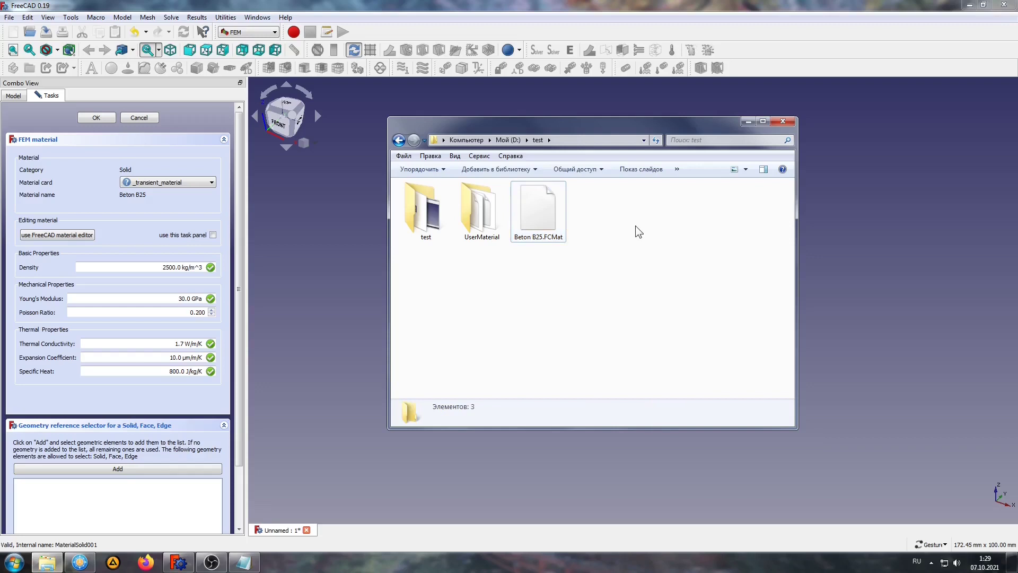
{"action": "left_click", "coordinate": [243, 562]}
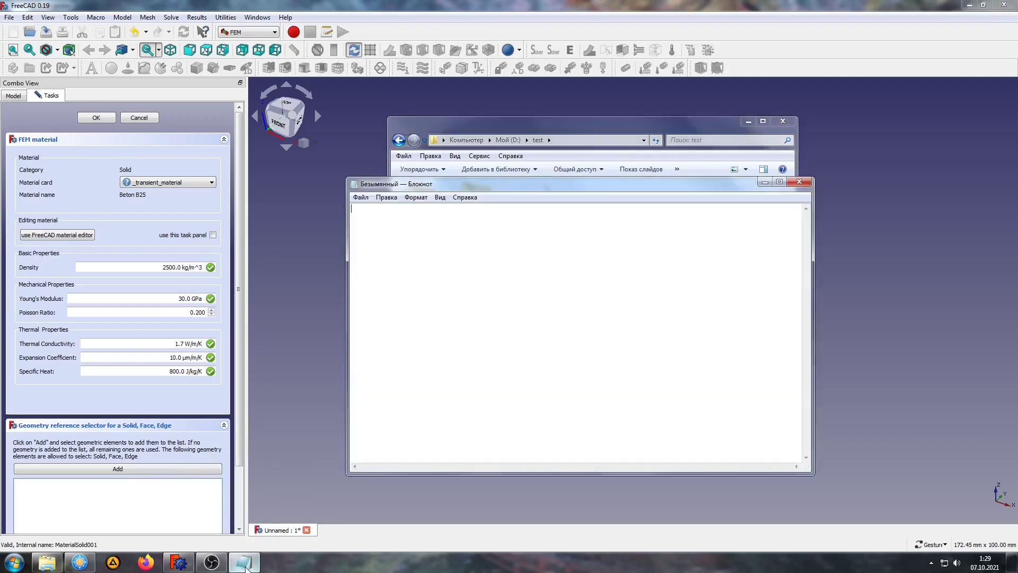
View Beton B25.FCMat in Notepad using the Все файлы filter, then close Notepad and the folder.
{"action": "left_click", "coordinate": [359, 198]}
{"action": "left_click", "coordinate": [375, 222]}
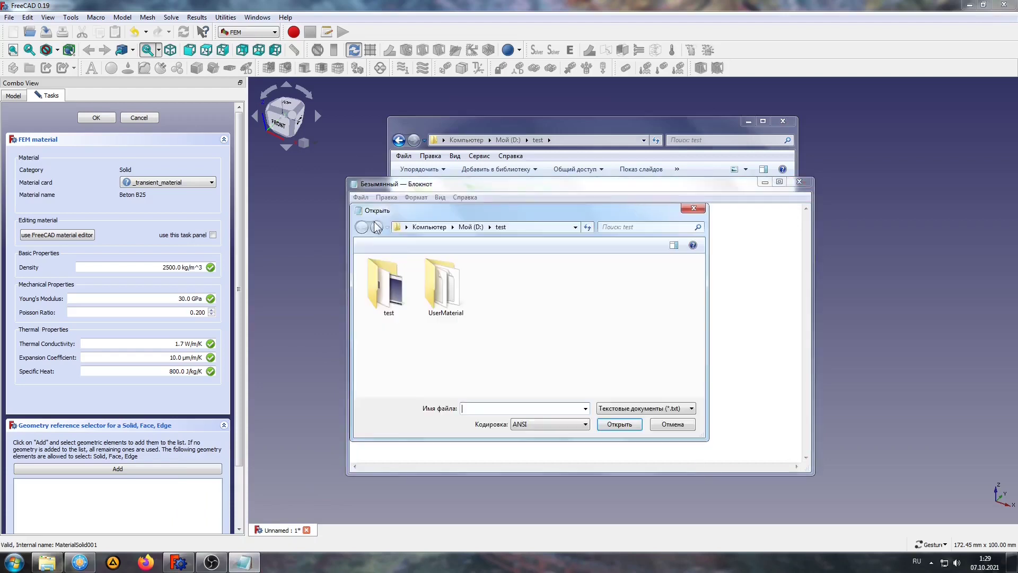
{"action": "left_click", "coordinate": [653, 409]}
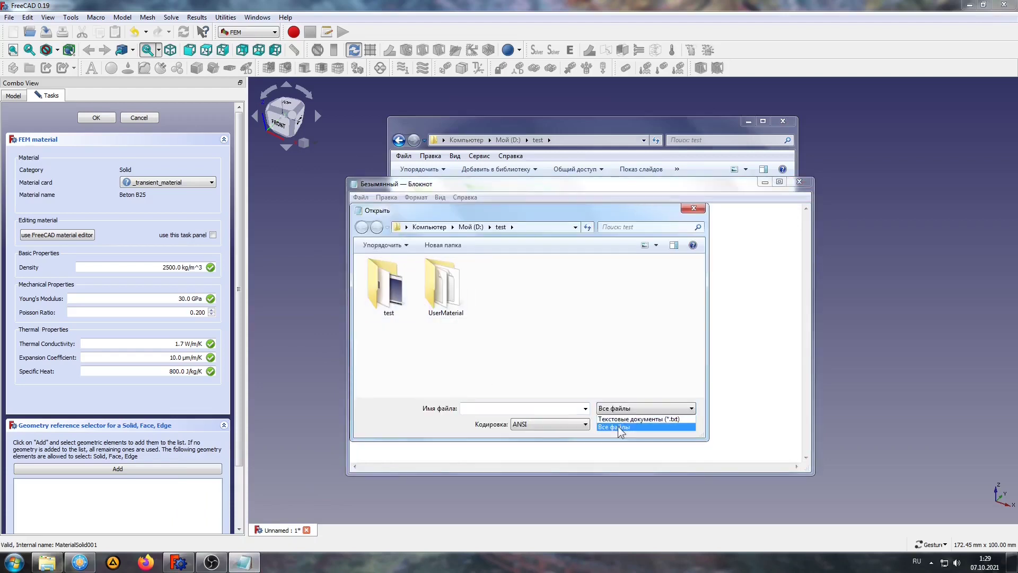
{"action": "left_click", "coordinate": [620, 428]}
{"action": "left_click", "coordinate": [503, 287]}
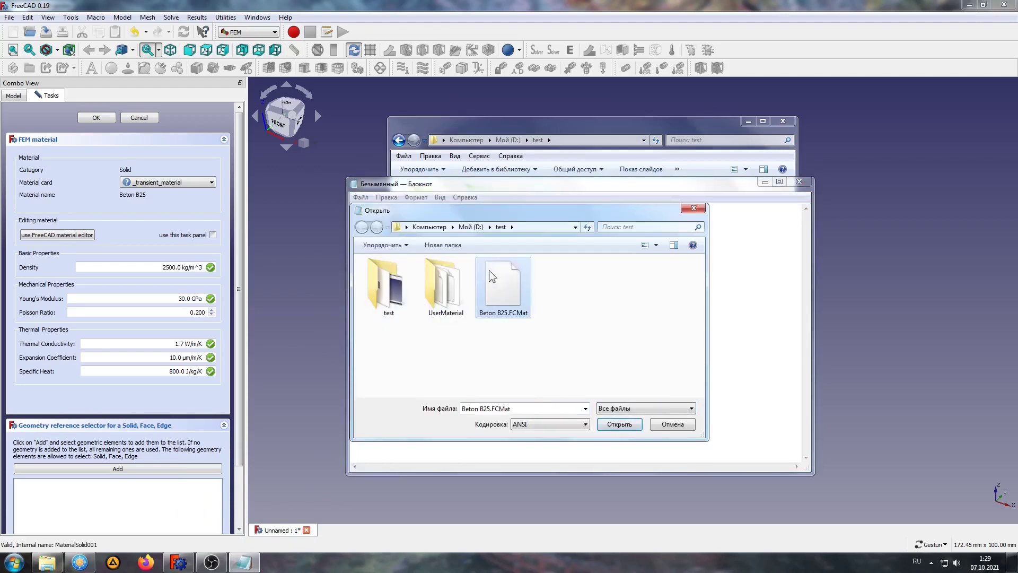
{"action": "left_click", "coordinate": [619, 424]}
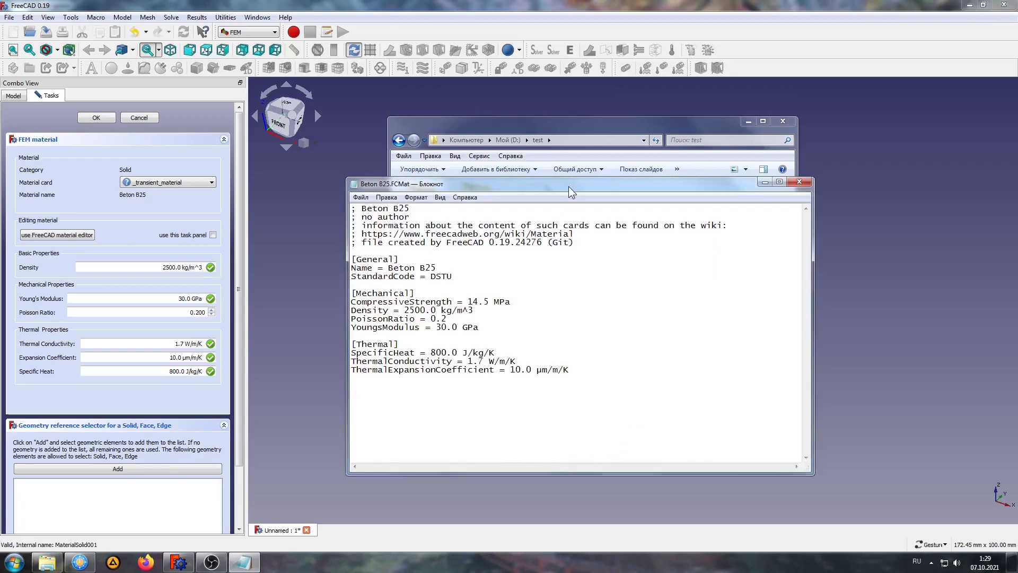
{"action": "left_click_drag", "start_coordinate": [569, 184], "coordinate": [636, 158]}
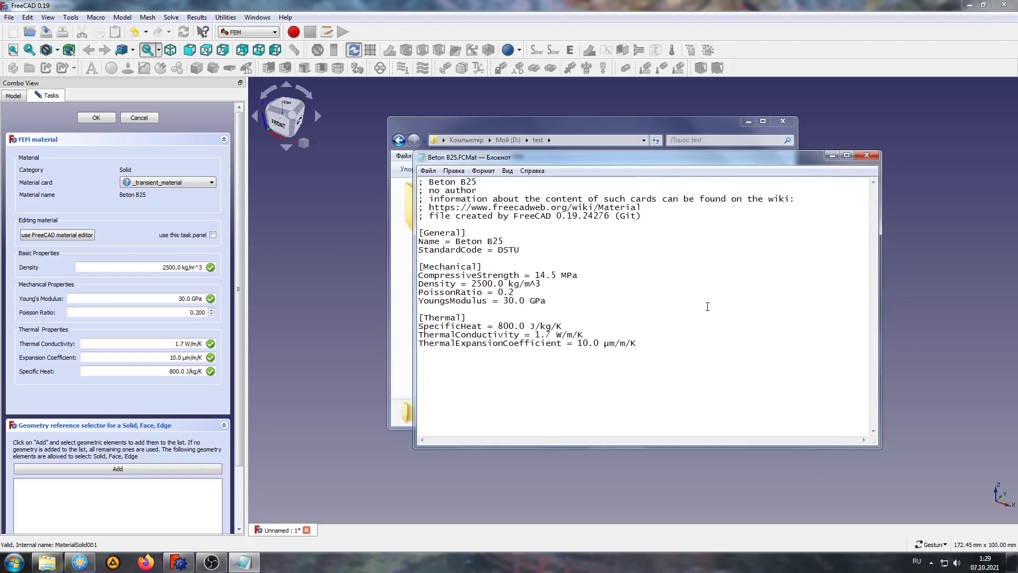
{"action": "left_click", "coordinate": [867, 156]}
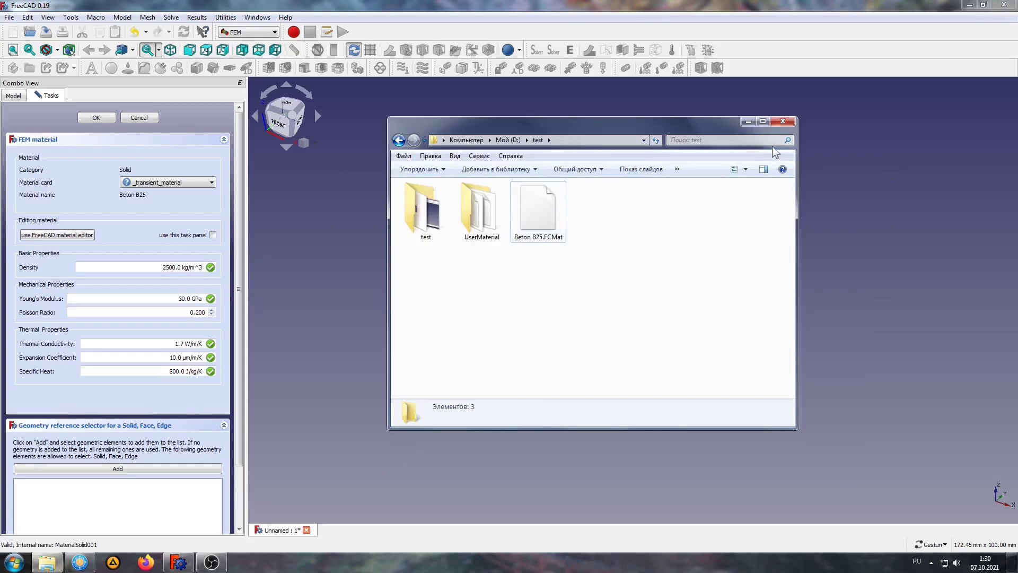
{"action": "left_click", "coordinate": [748, 123]}
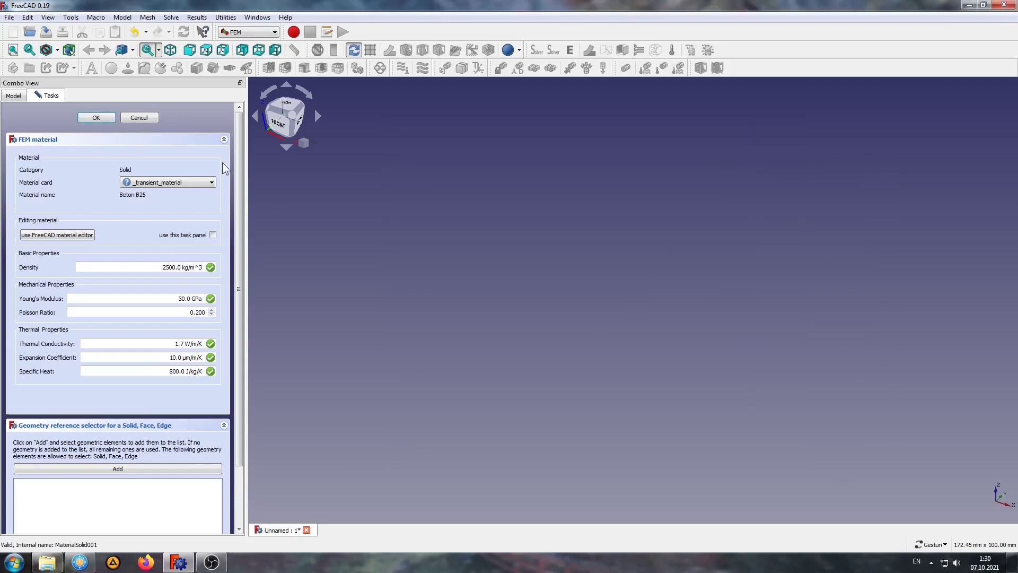
Add MaterialSolid002 using the StandardMaterial ABS-Generic.FCMat card and confirm it.
{"action": "left_click", "coordinate": [106, 119]}
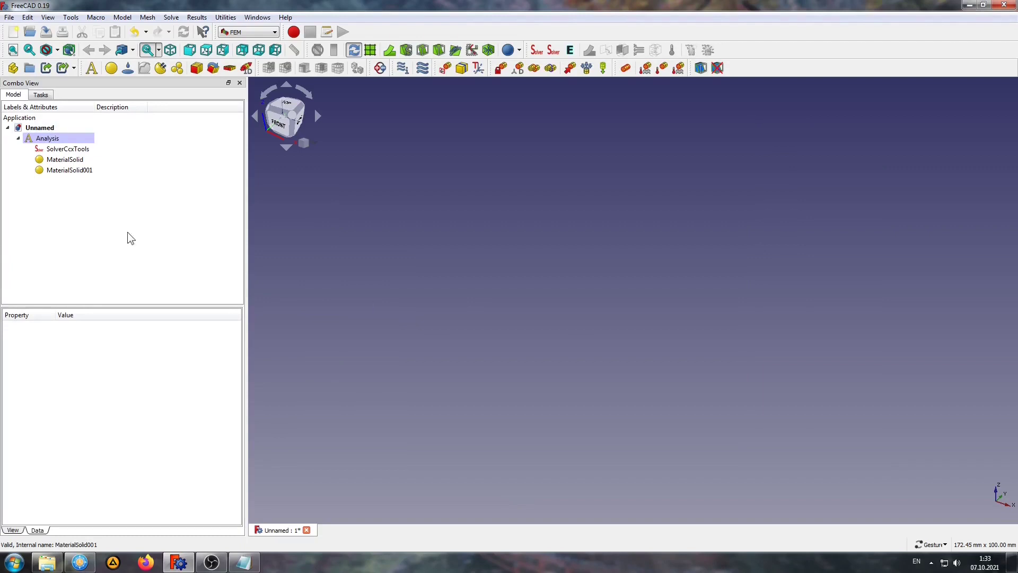
{"action": "left_click", "coordinate": [111, 67]}
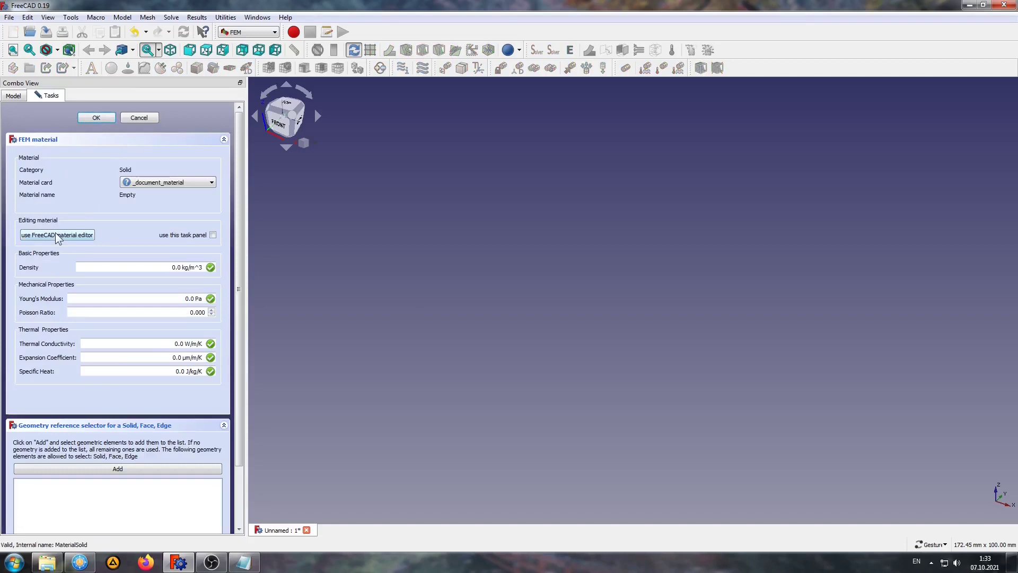
{"action": "left_click", "coordinate": [57, 235]}
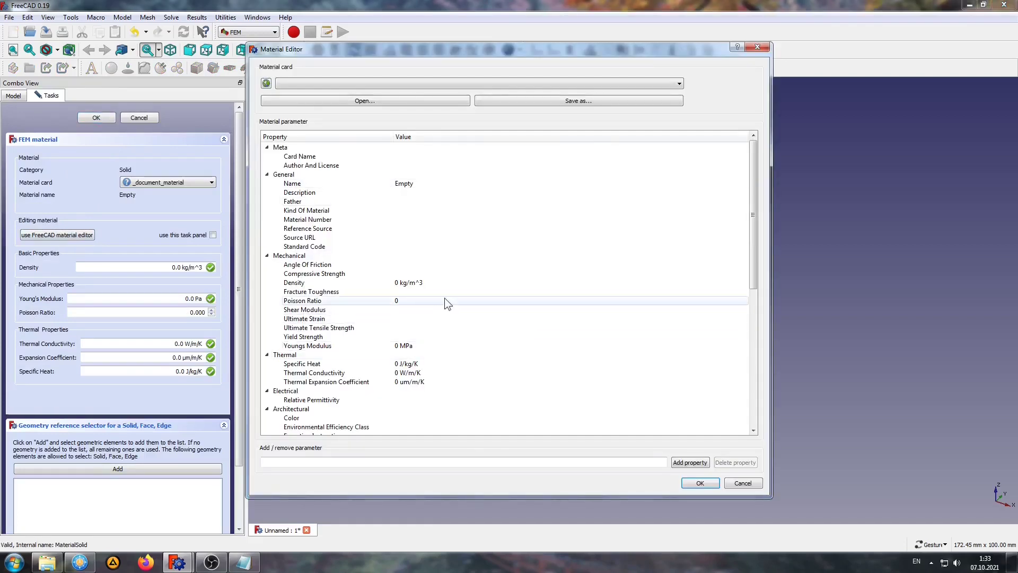
{"action": "left_click", "coordinate": [365, 100]}
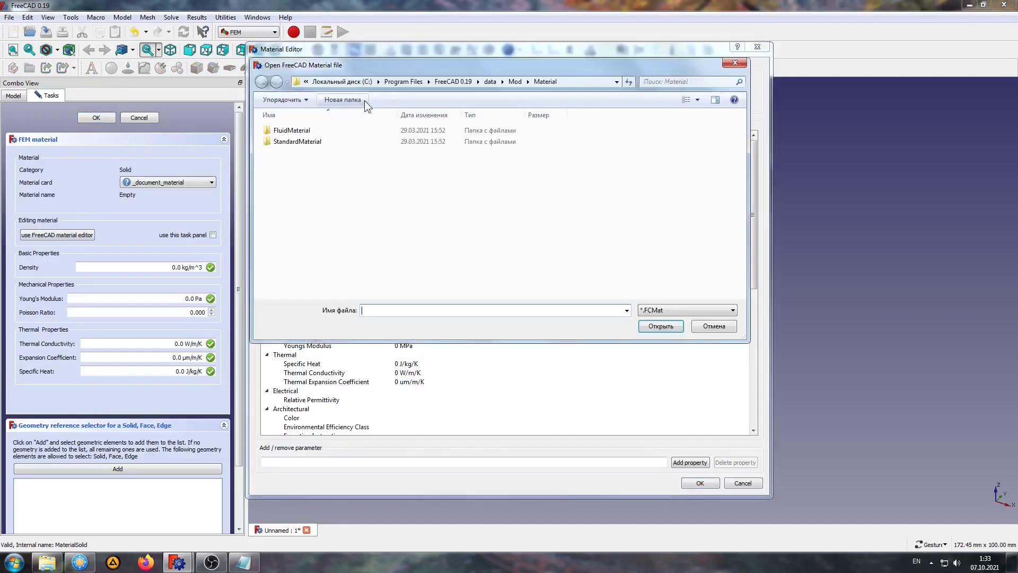
{"action": "double_click", "coordinate": [293, 141]}
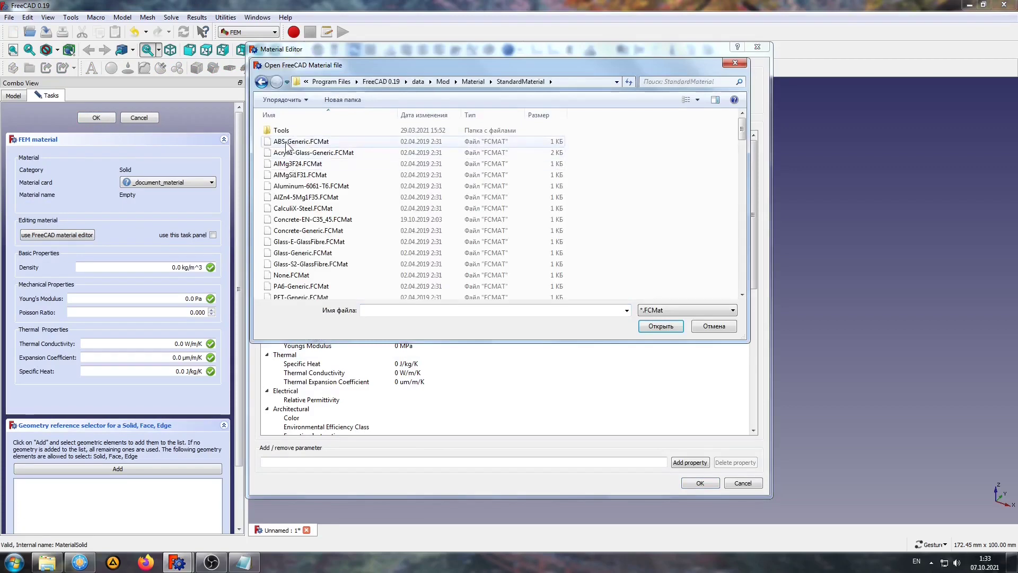
{"action": "left_click", "coordinate": [287, 142]}
{"action": "left_click", "coordinate": [660, 326]}
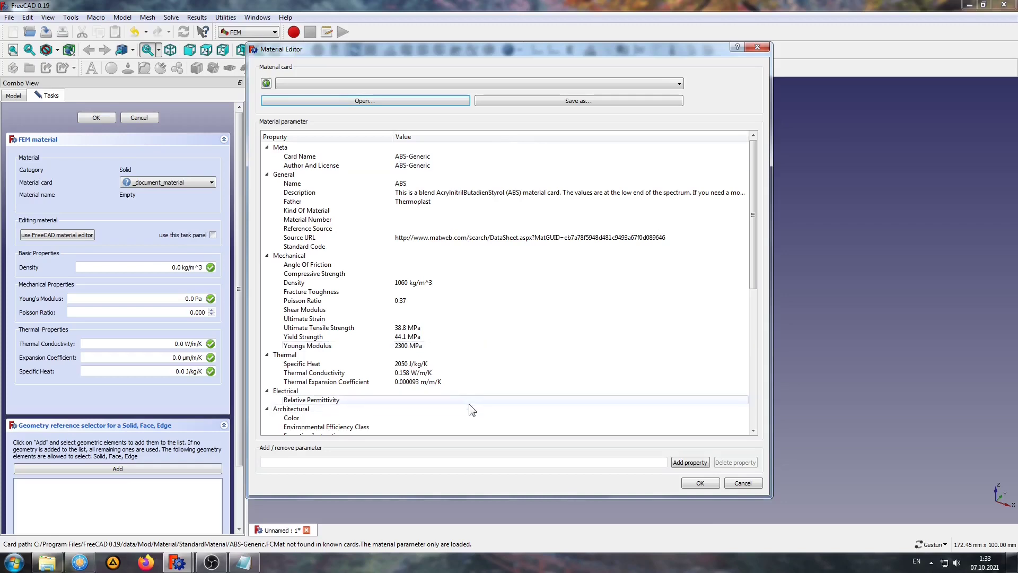
{"action": "left_click", "coordinate": [701, 483]}
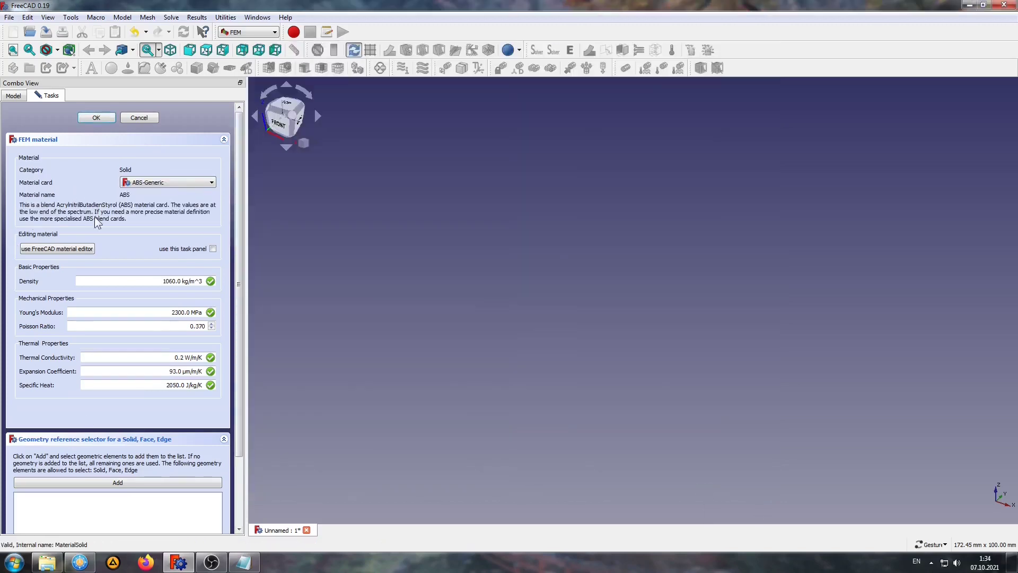
{"action": "left_click", "coordinate": [98, 118]}
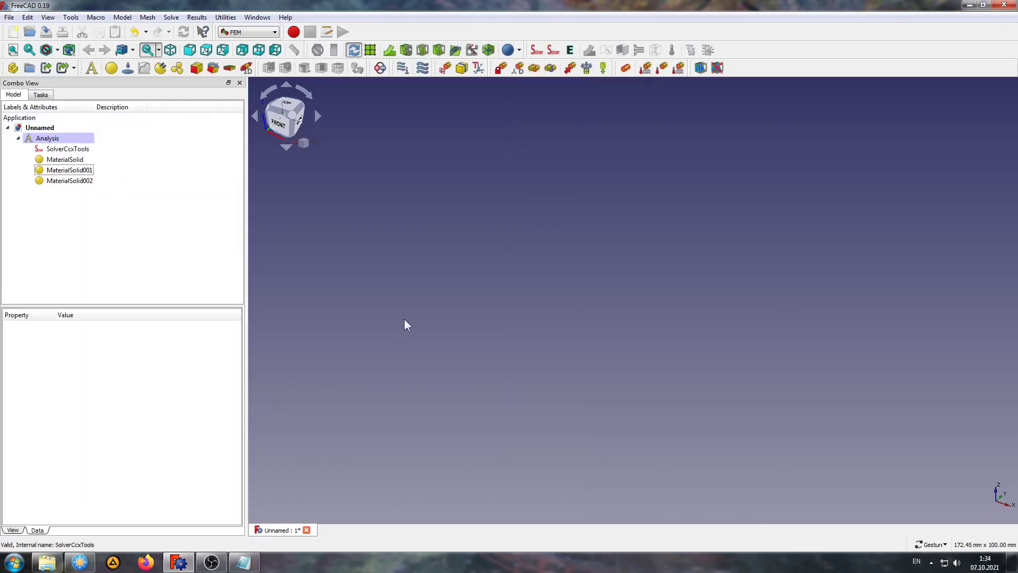
{"action": "left_click", "coordinate": [243, 563]}
Read the FreeCAD 0.19 data\Mod\Material path in Notepad, then reopen a material's settings.
{"action": "left_click_drag", "start_coordinate": [546, 158], "coordinate": [537, 126]}
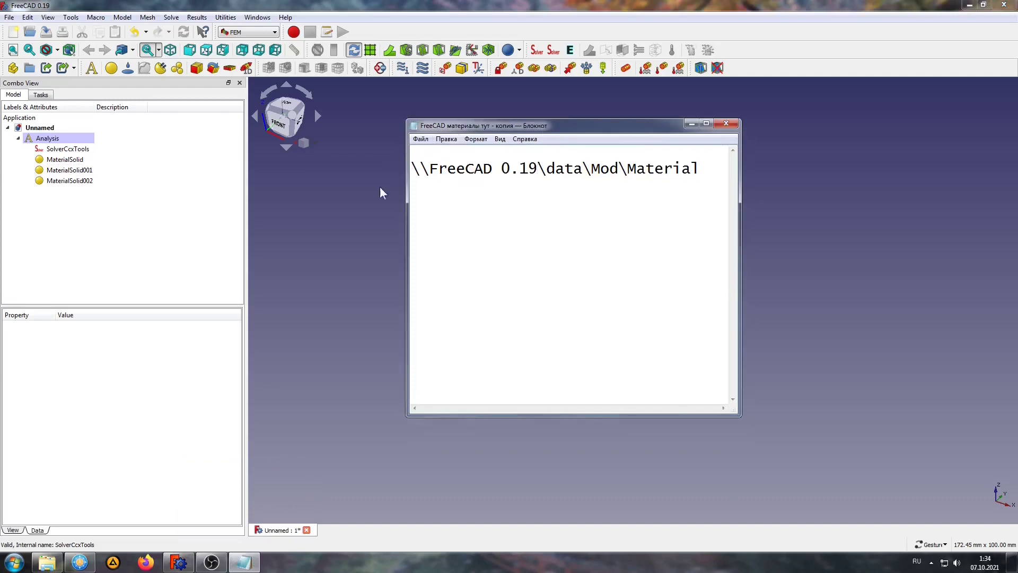
{"action": "left_click_drag", "start_coordinate": [428, 167], "coordinate": [611, 169]}
{"action": "left_click", "coordinate": [511, 224]}
{"action": "left_click", "coordinate": [692, 125]}
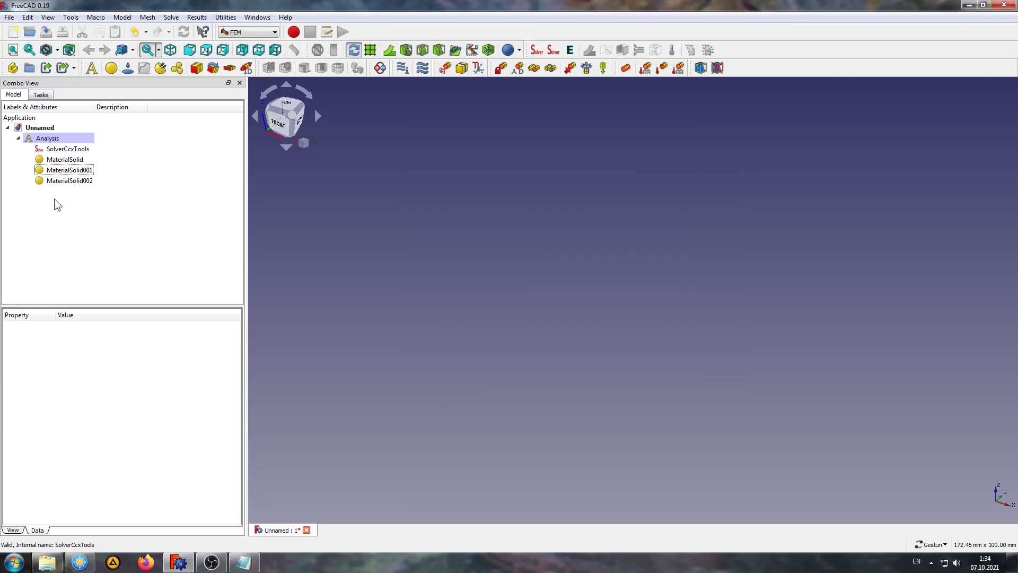
{"action": "double_click", "coordinate": [66, 180]}
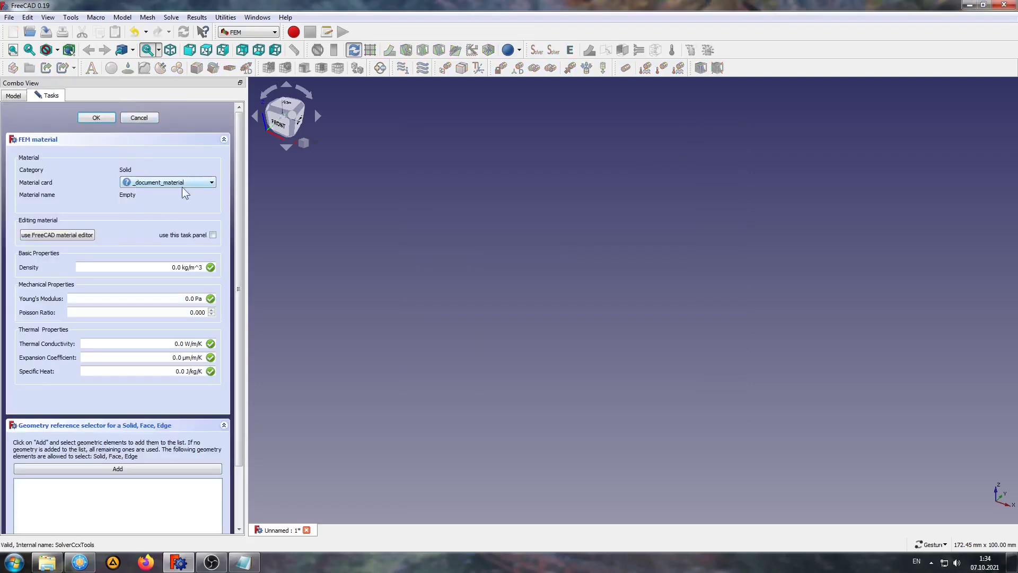
Browse the available material cards in the dropdown, then cancel the material panel.
{"action": "left_click", "coordinate": [184, 180]}
{"action": "scroll", "coordinate": [164, 233], "scroll_direction": "down", "scroll_amount": 5}
{"action": "scroll", "coordinate": [164, 233], "scroll_direction": "down", "scroll_amount": 5}
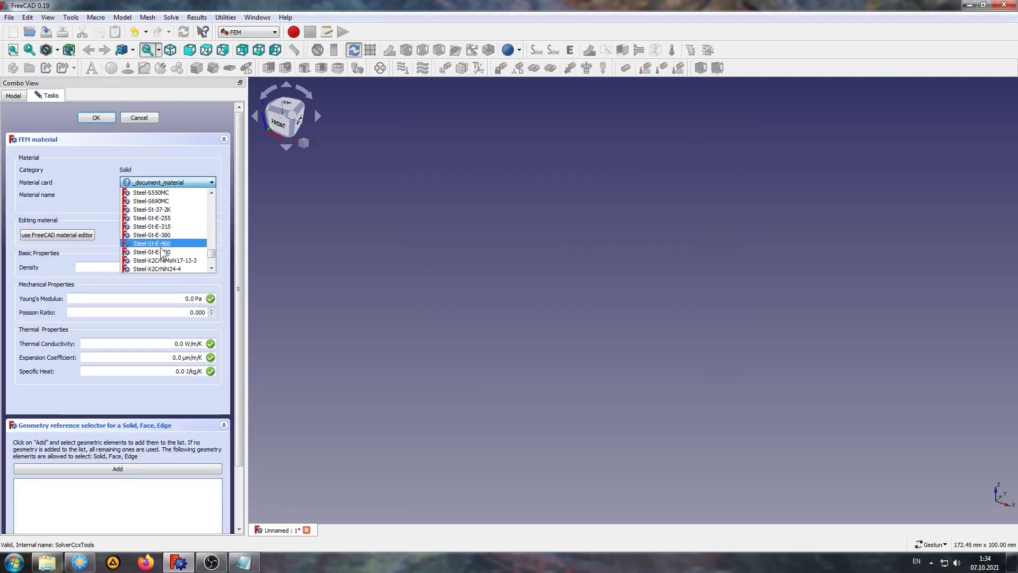
{"action": "left_click", "coordinate": [139, 117]}
{"action": "left_click", "coordinate": [139, 116]}
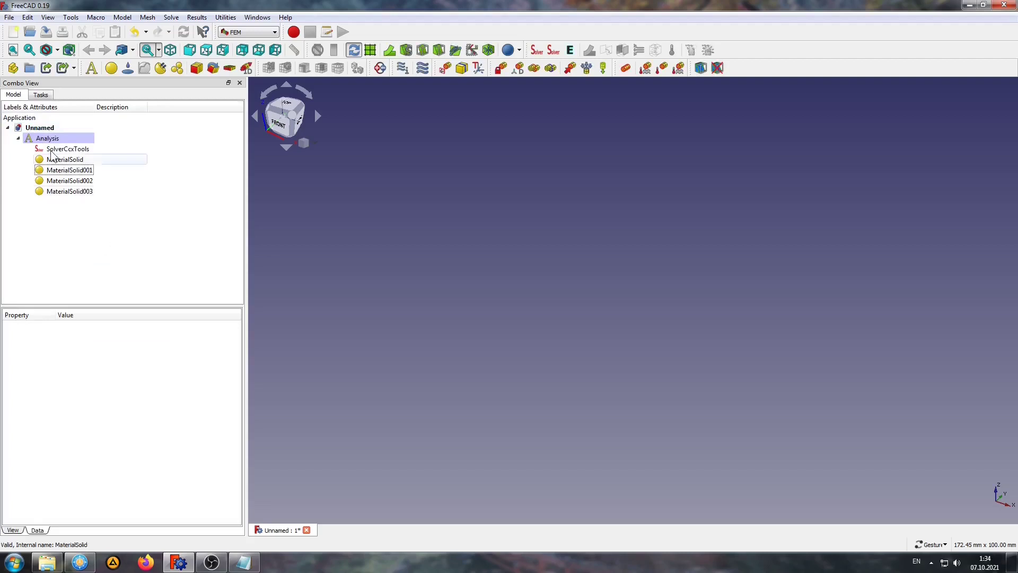
{"action": "left_click", "coordinate": [31, 20]}
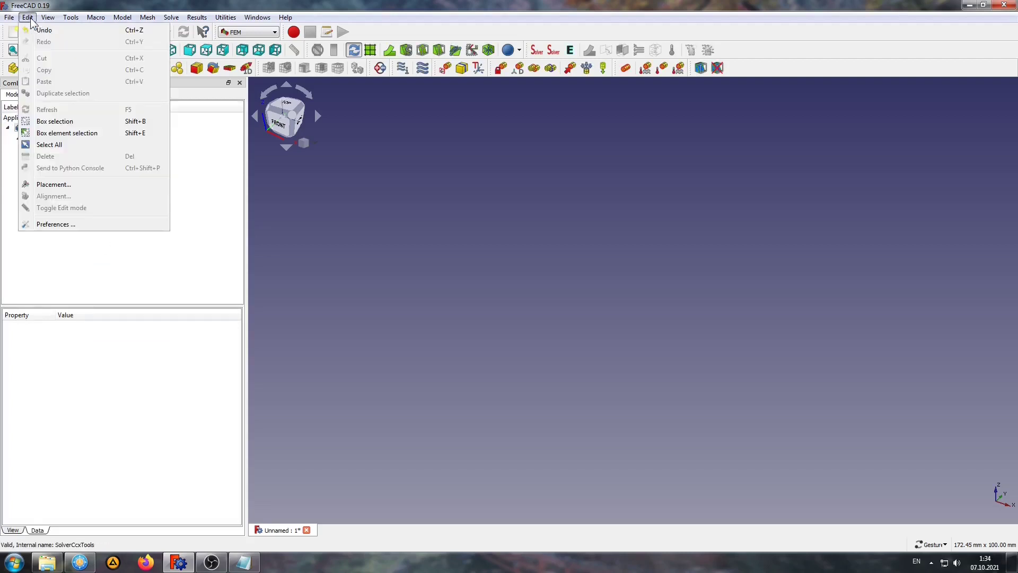
{"action": "left_click", "coordinate": [53, 226]}
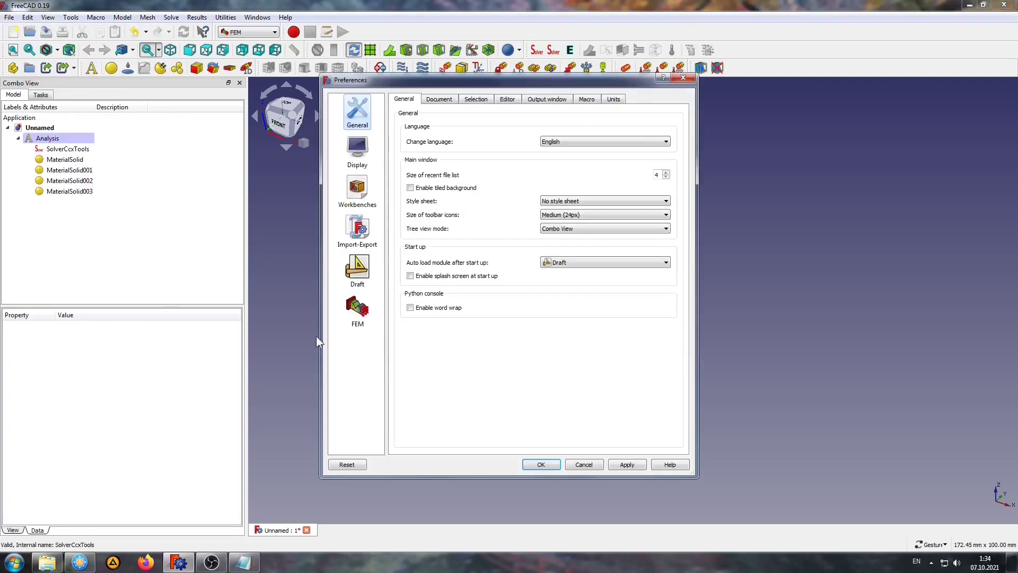
{"action": "left_click", "coordinate": [349, 314]}
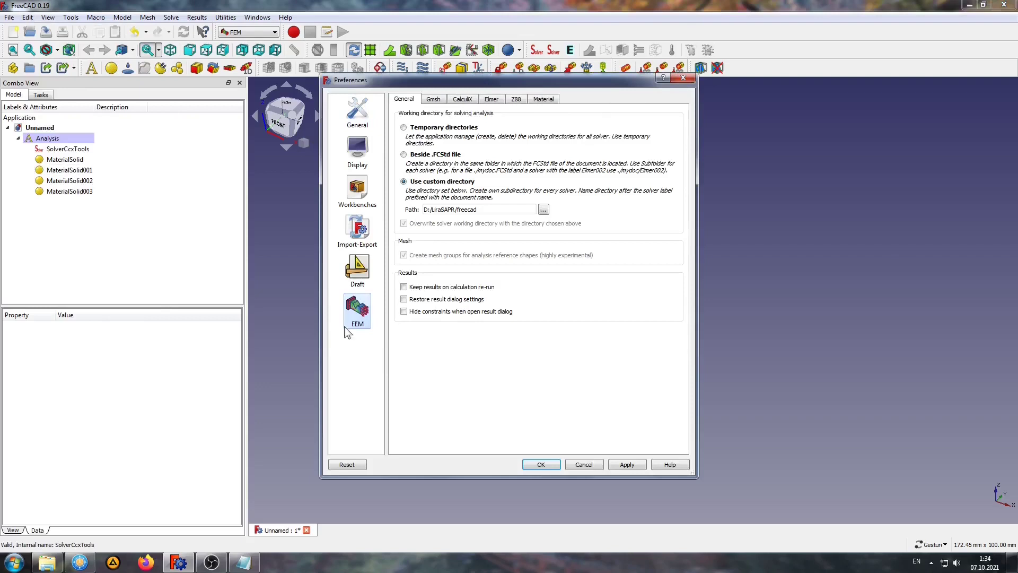
{"action": "left_click", "coordinate": [545, 99]}
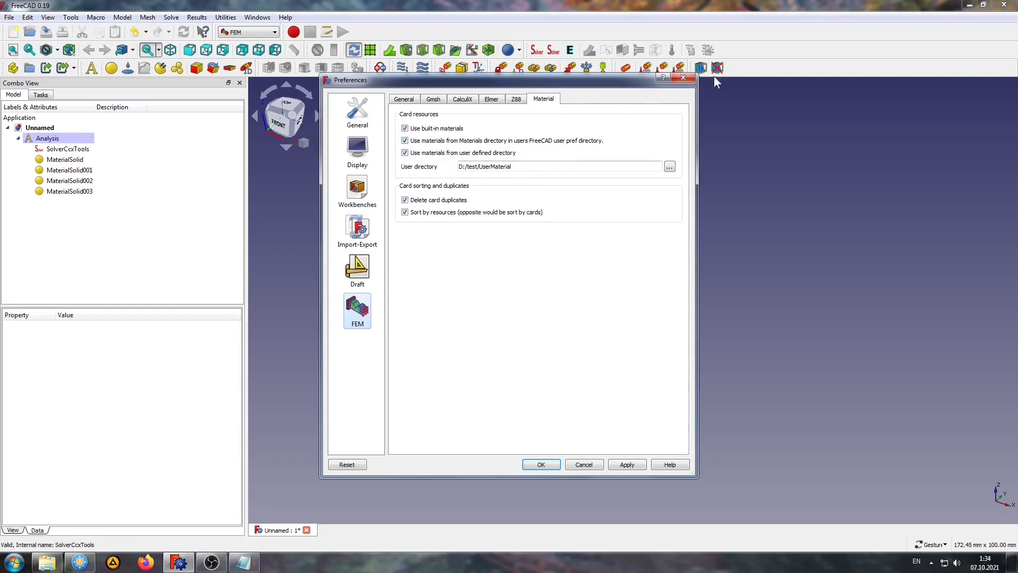
{"action": "left_click", "coordinate": [689, 79]}
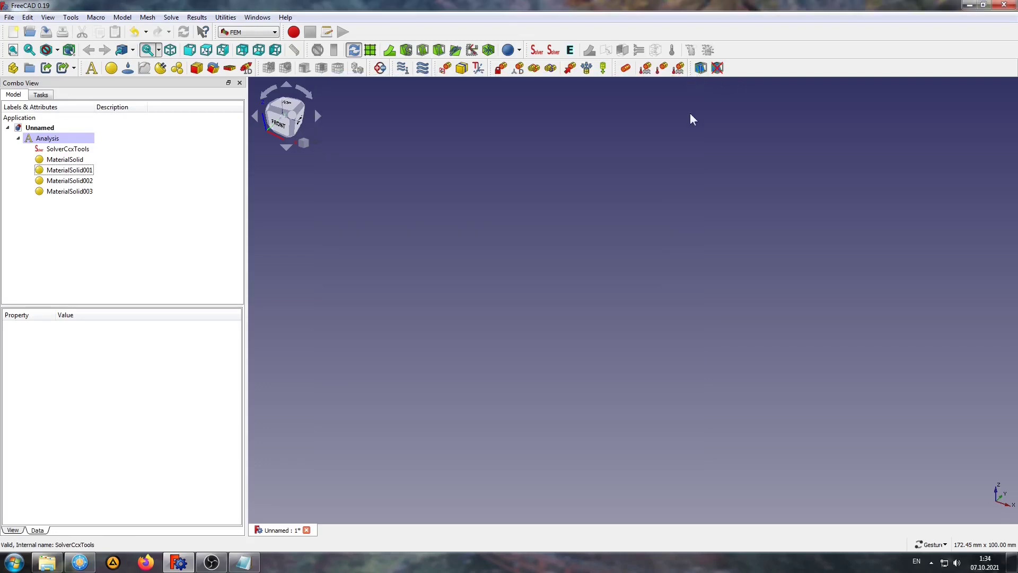
Reopen MaterialSolid003's material settings and confirm them without changing the material card.
{"action": "left_click", "coordinate": [76, 193]}
{"action": "double_click", "coordinate": [76, 193]}
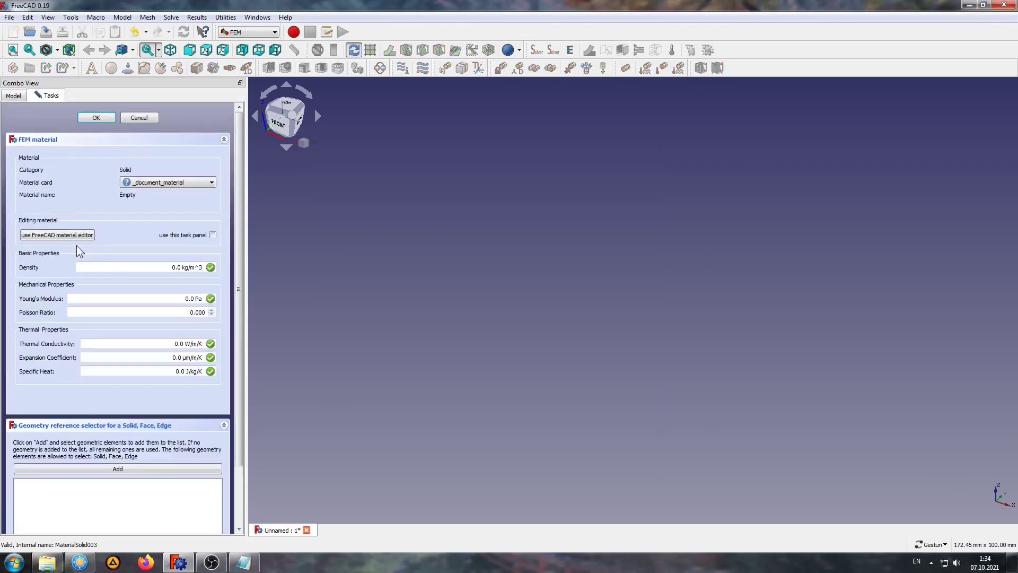
{"action": "left_click", "coordinate": [153, 179]}
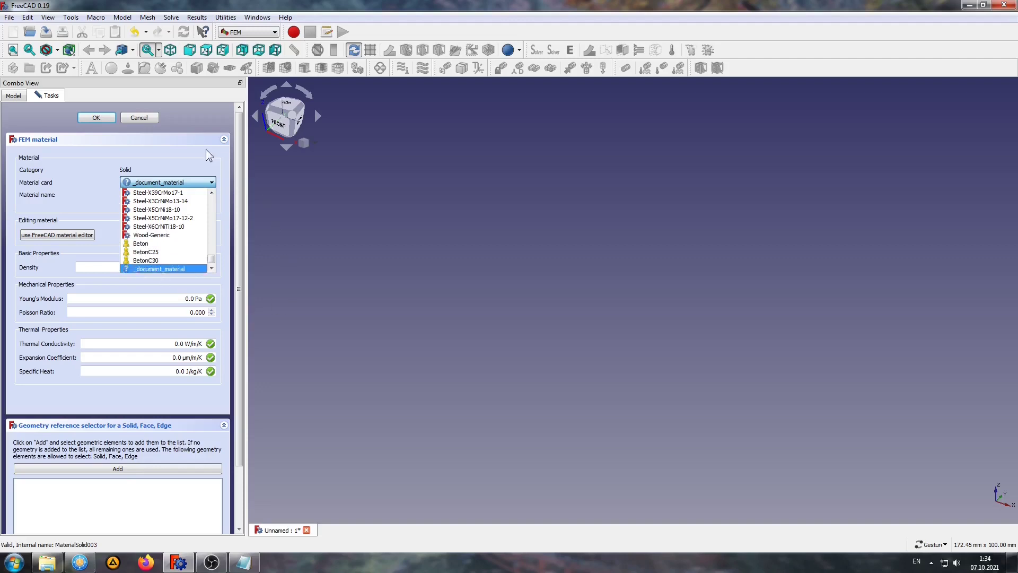
{"action": "left_click", "coordinate": [174, 139]}
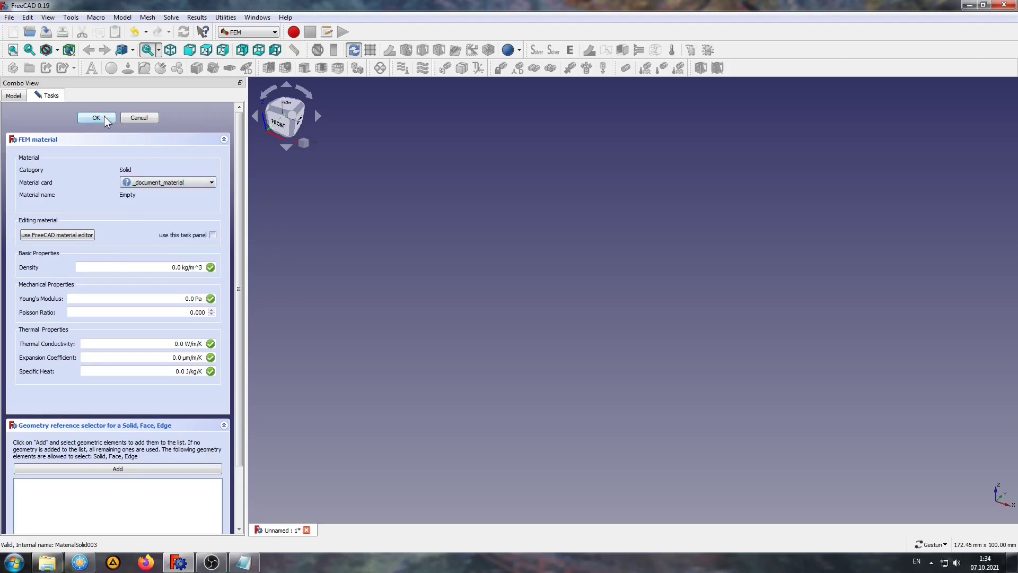
{"action": "left_click", "coordinate": [96, 117]}
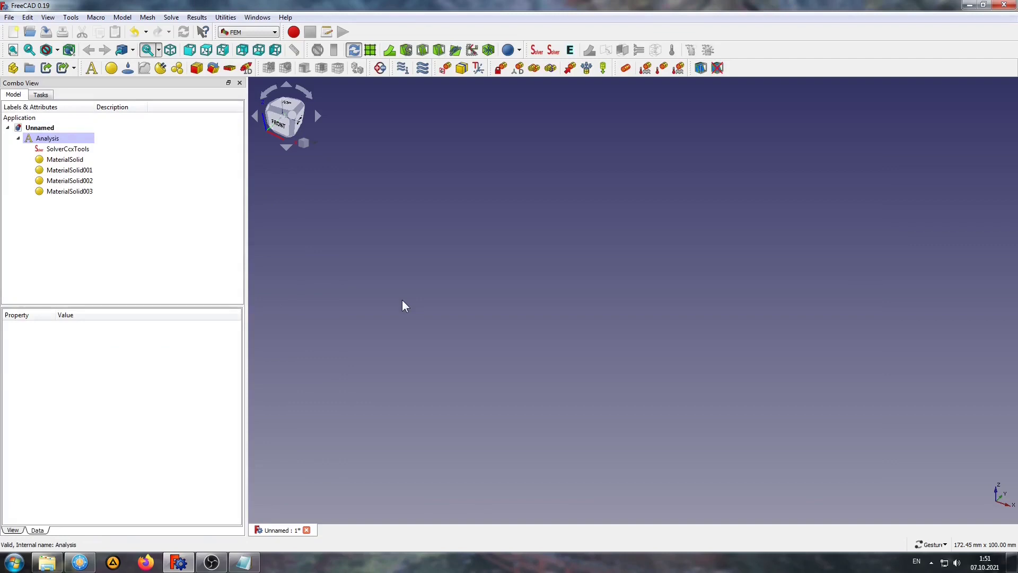
{"action": "left_click", "coordinate": [177, 68]}
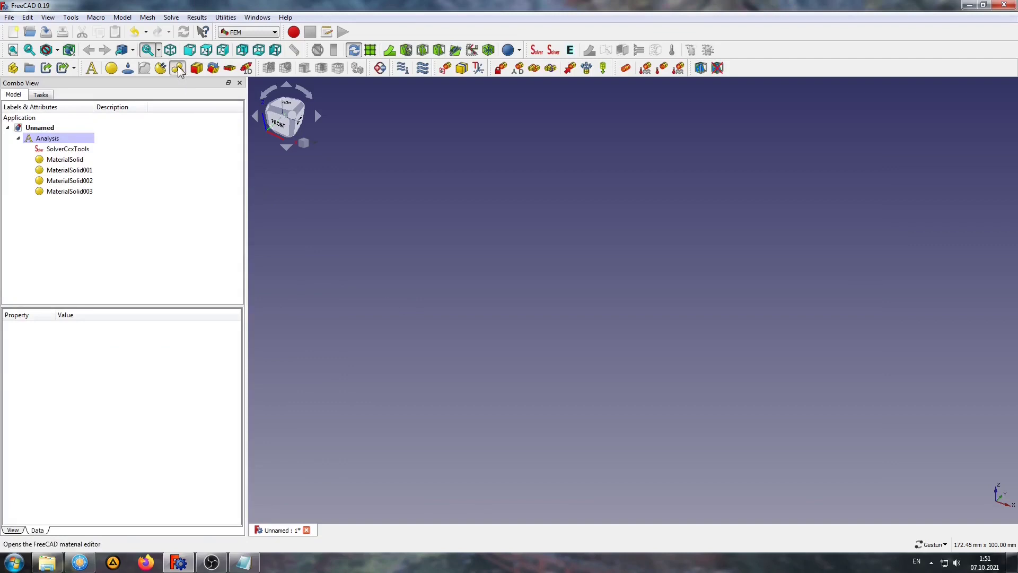
{"action": "mouse_move", "coordinate": [527, 340]}
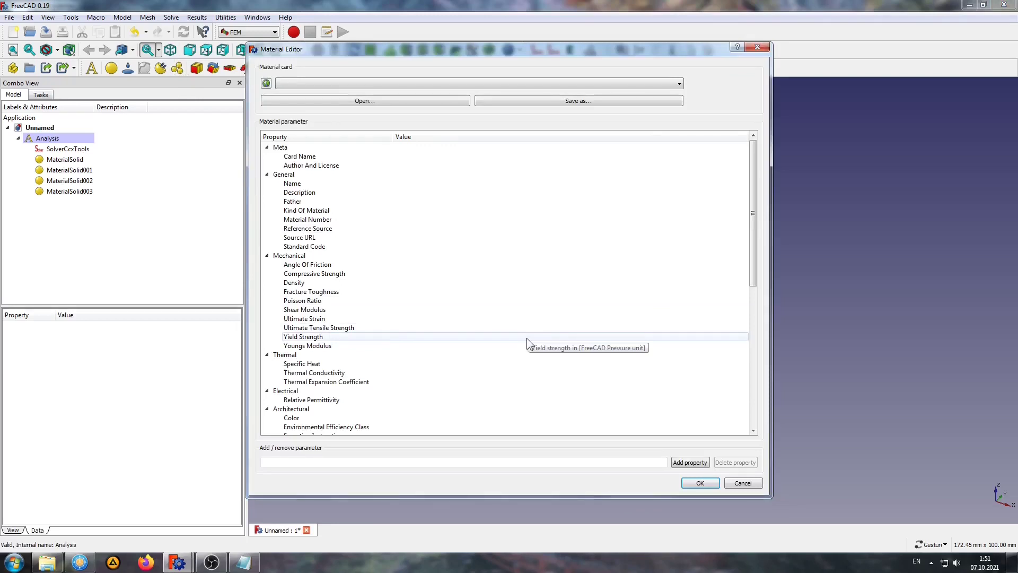
{"action": "left_click", "coordinate": [367, 101]}
{"action": "left_click", "coordinate": [580, 81]}
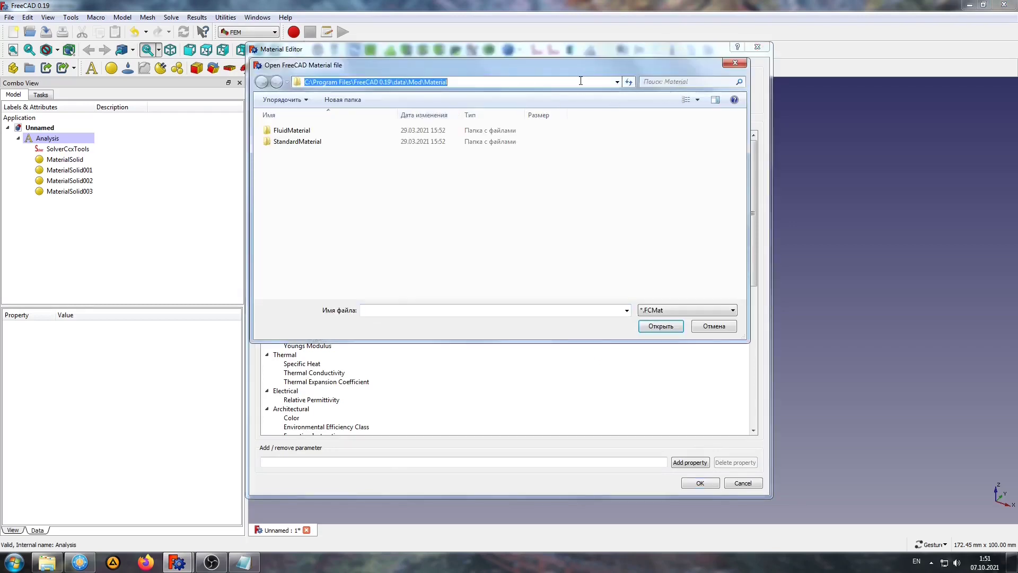
{"action": "right_click", "coordinate": [580, 80]}
{"action": "left_click", "coordinate": [626, 132]}
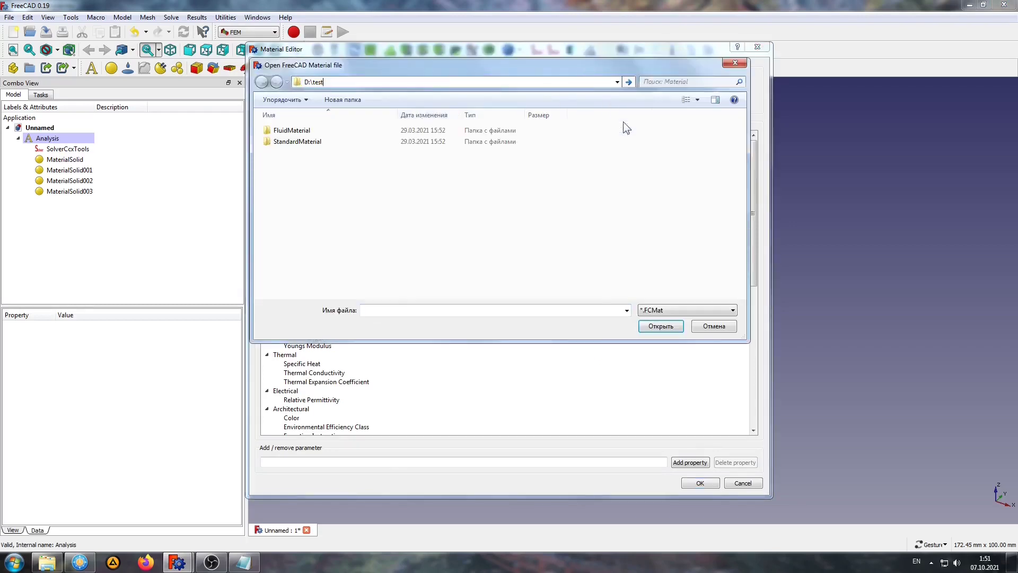
{"action": "left_click", "coordinate": [628, 81]}
{"action": "left_click", "coordinate": [412, 143]}
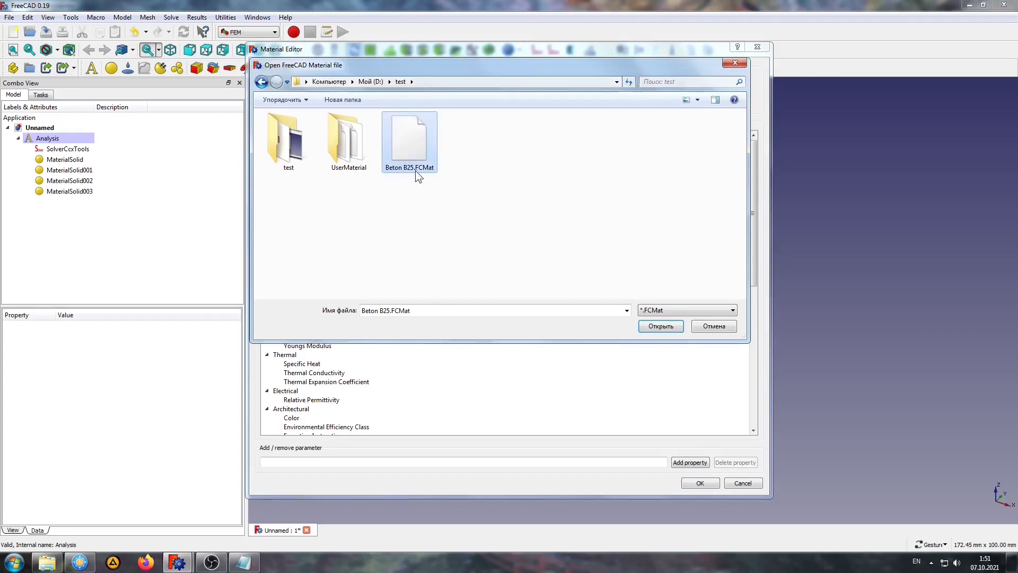
{"action": "left_click", "coordinate": [664, 329]}
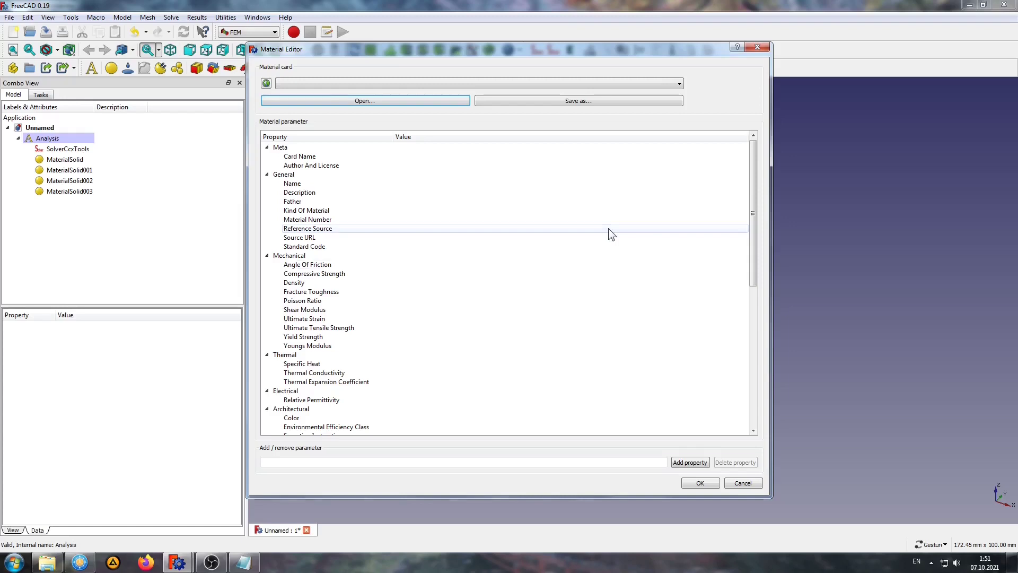
{"action": "left_click", "coordinate": [743, 483]}
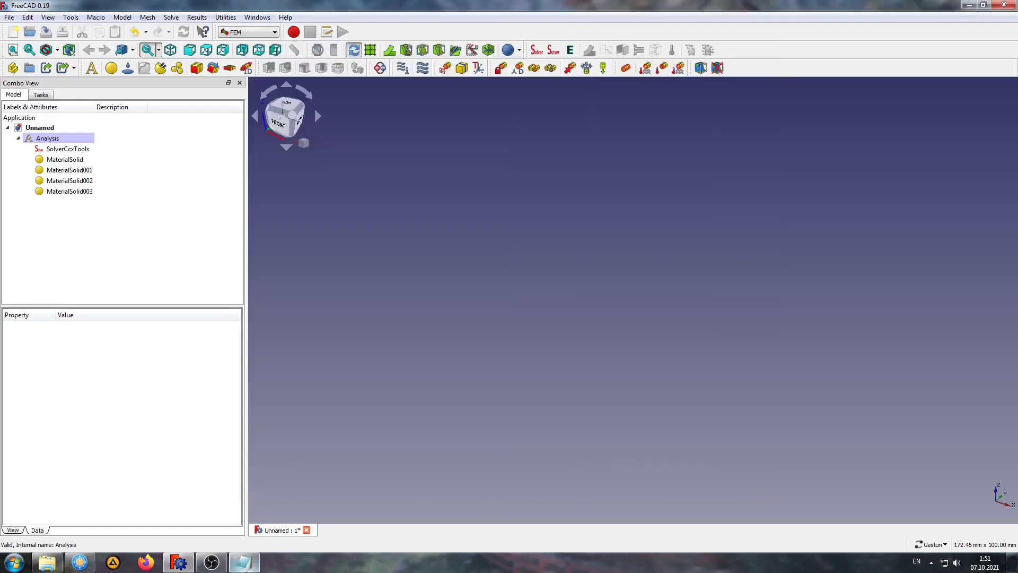
Open Beton B25.FCMat in Notepad, showing all file types.
{"action": "left_click", "coordinate": [243, 563]}
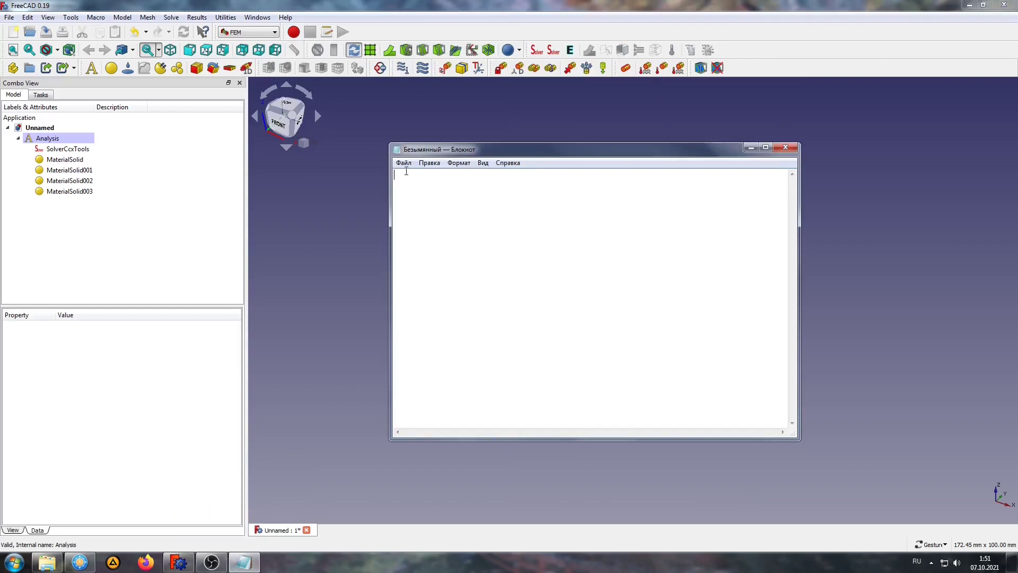
{"action": "left_click", "coordinate": [405, 165]}
{"action": "left_click", "coordinate": [424, 187]}
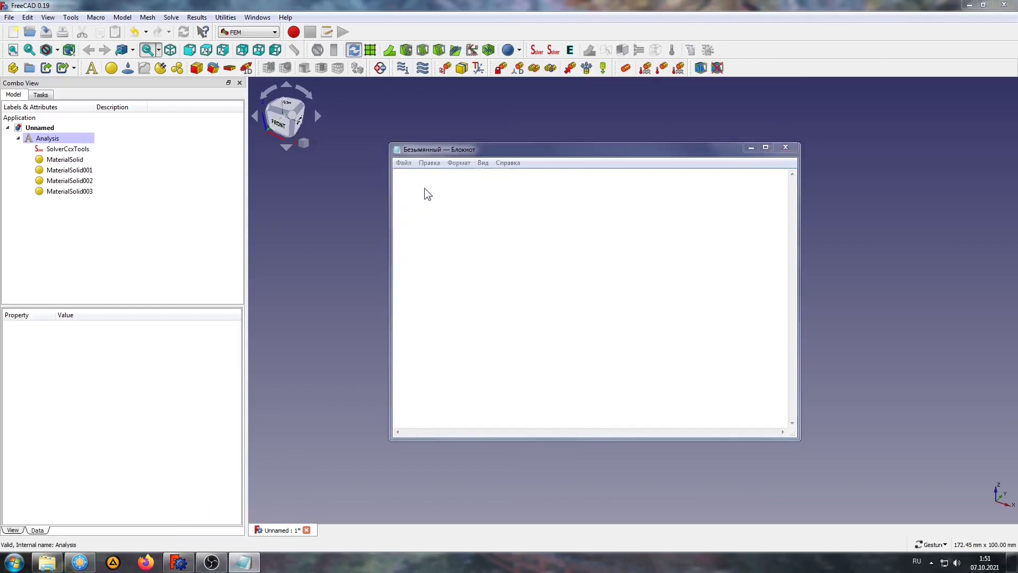
{"action": "left_click", "coordinate": [681, 376]}
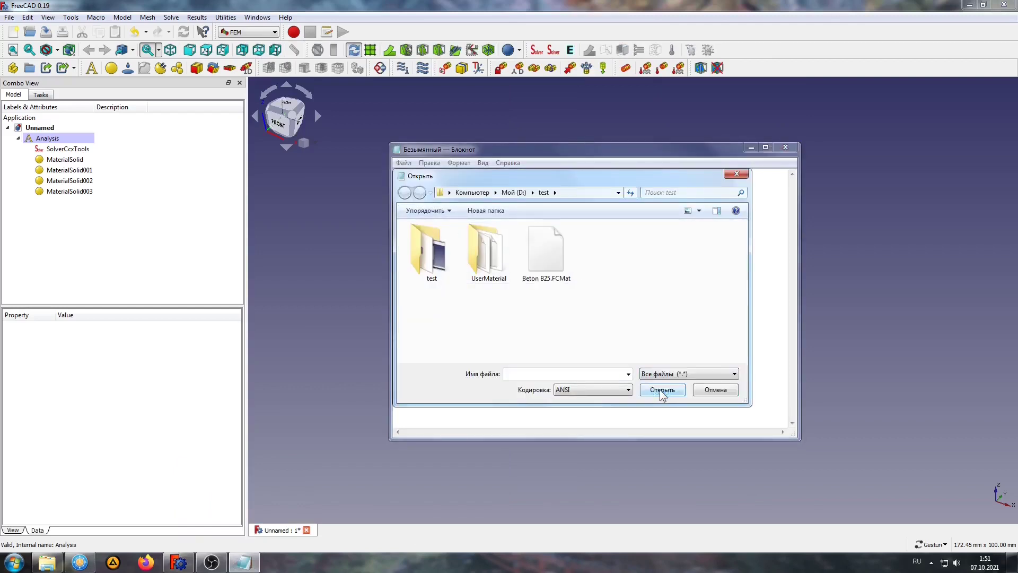
{"action": "left_click", "coordinate": [546, 251]}
{"action": "left_click", "coordinate": [665, 392]}
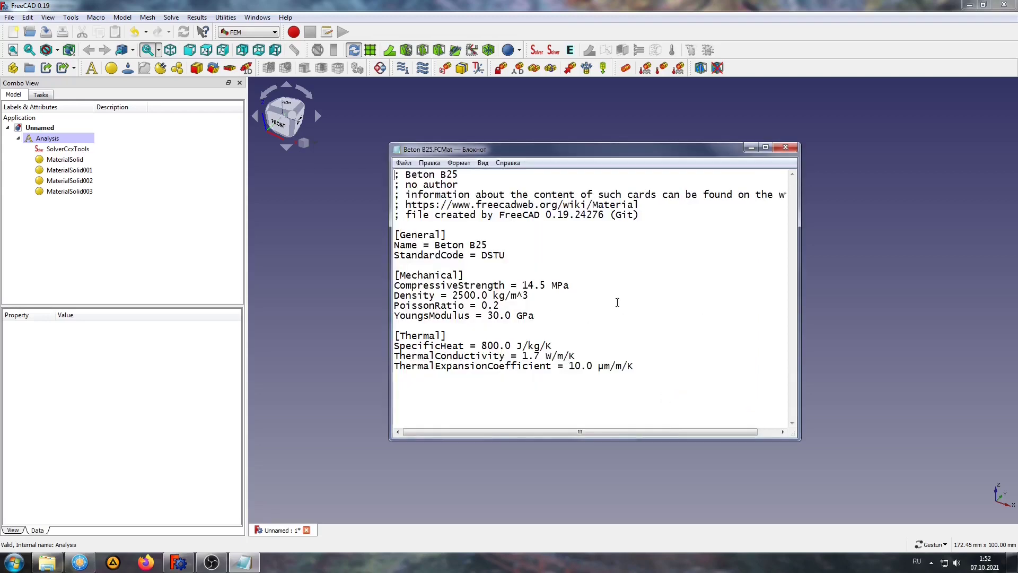
Save the card as UTF-8 under the name Beton B25-2.FCMat.txt and close Notepad.
{"action": "left_click", "coordinate": [403, 163]}
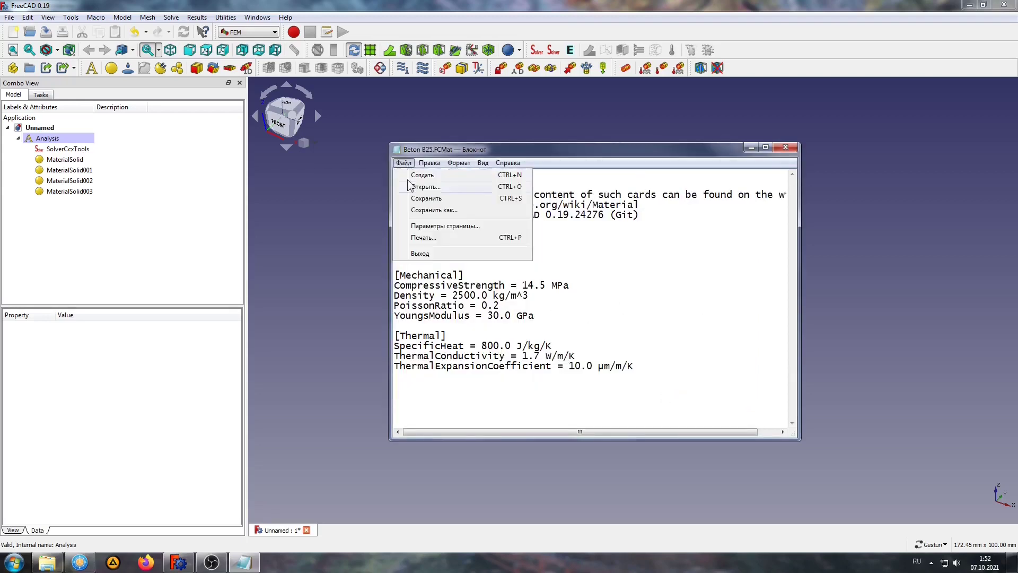
{"action": "left_click", "coordinate": [416, 212]}
{"action": "left_click", "coordinate": [604, 390]}
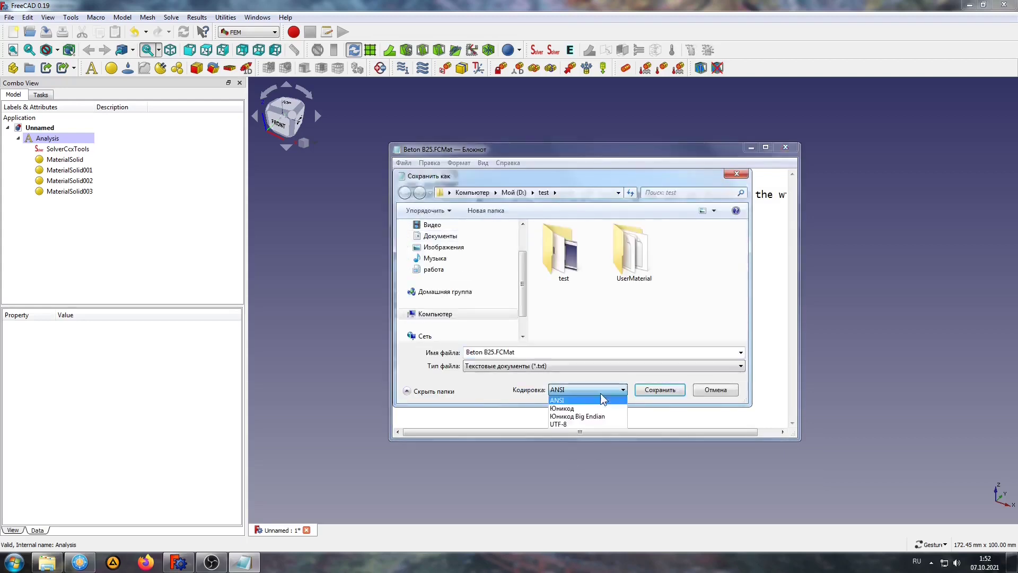
{"action": "left_click", "coordinate": [568, 424]}
{"action": "left_click", "coordinate": [493, 354]}
{"action": "left_click", "coordinate": [493, 353]}
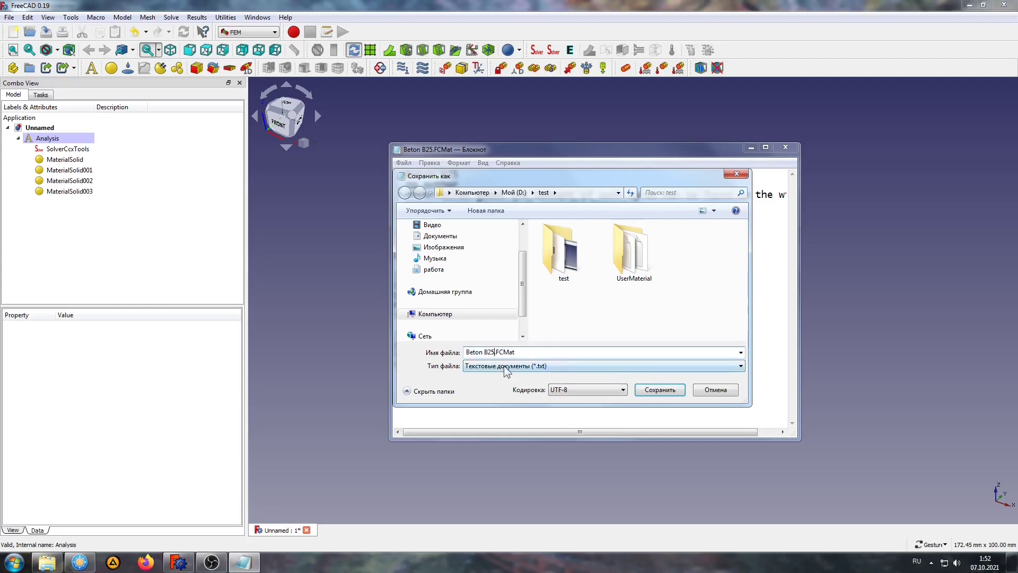
{"action": "type", "text": "-2"}
{"action": "left_click", "coordinate": [666, 391]}
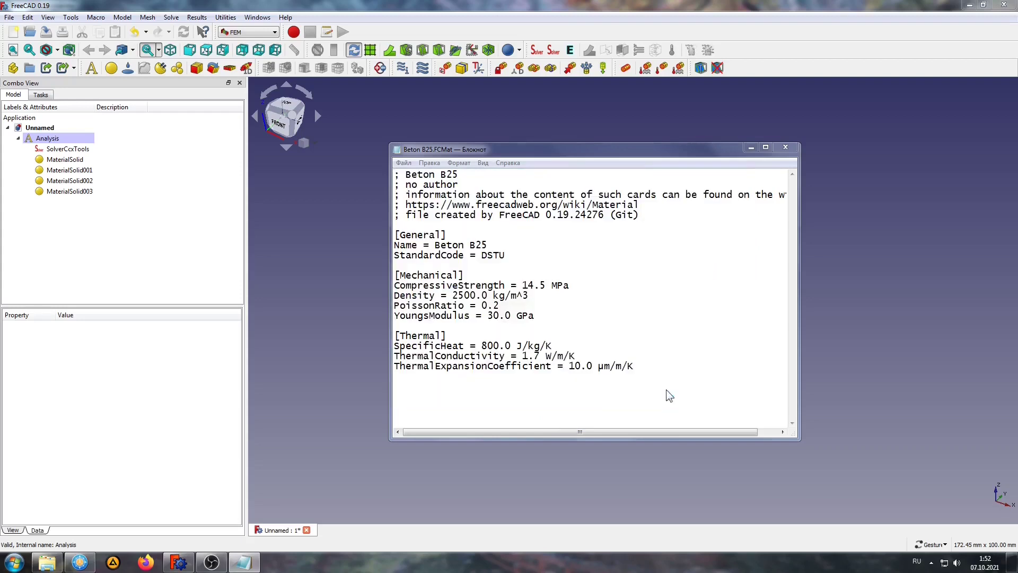
{"action": "left_click", "coordinate": [793, 150]}
{"action": "left_click", "coordinate": [46, 562]}
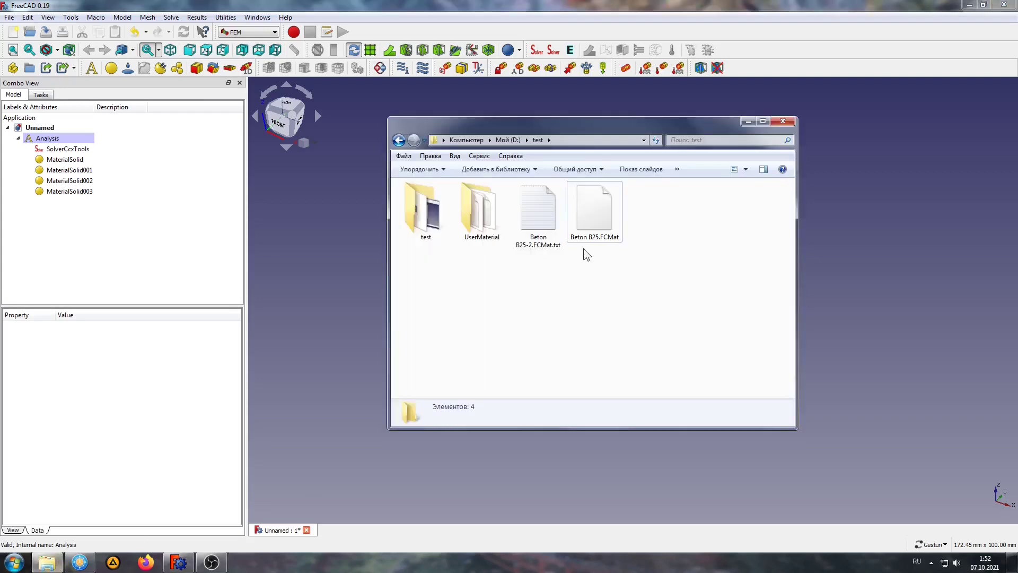
Rename Beton B25-2.FCMat.txt to Beton B25-2.FCMat, accepting the extension-change warning.
{"action": "left_click", "coordinate": [554, 245]}
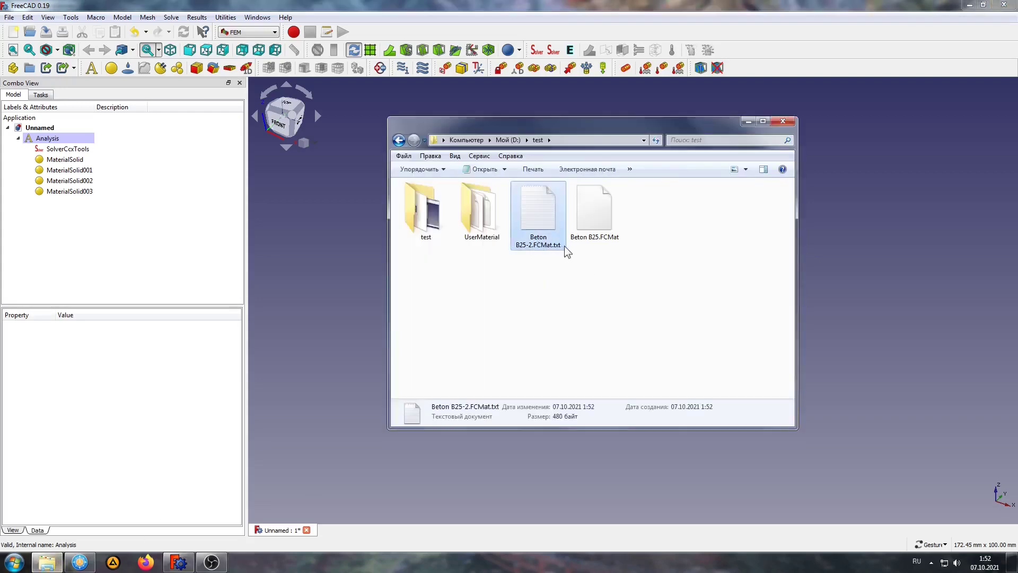
{"action": "left_click", "coordinate": [561, 244]}
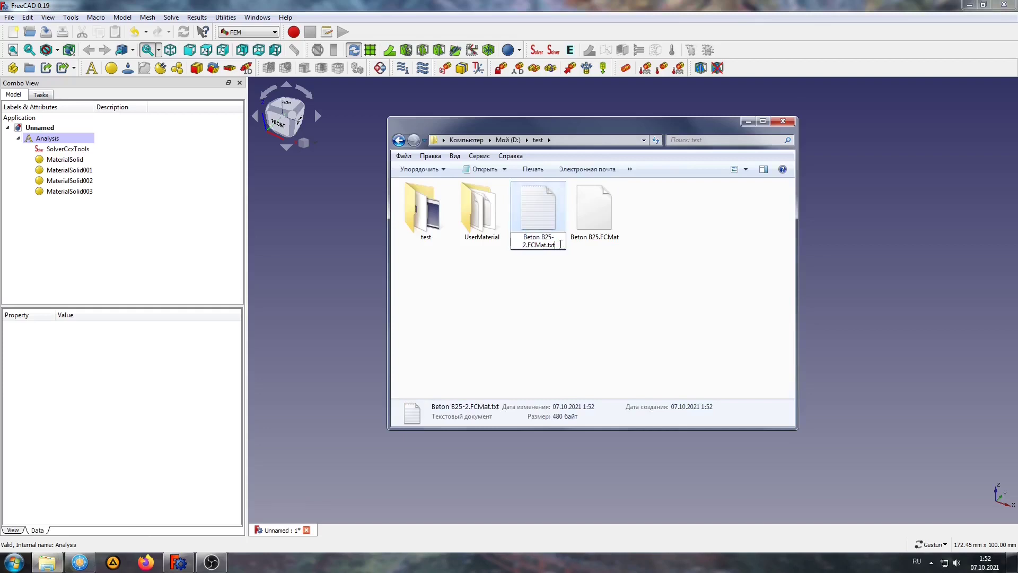
{"action": "key", "text": "BackSpace"}
{"action": "key", "text": "BackSpace"}
{"action": "key", "text": "BackSpace"}
{"action": "key", "text": "BackSpace"}
{"action": "key", "text": "Return"}
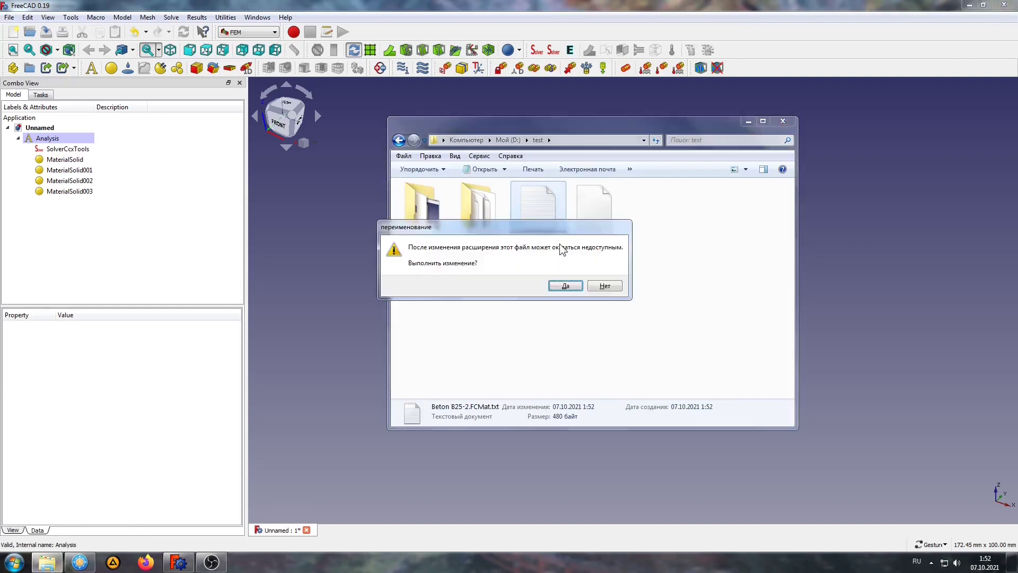
{"action": "left_click", "coordinate": [563, 285]}
{"action": "left_click", "coordinate": [533, 328]}
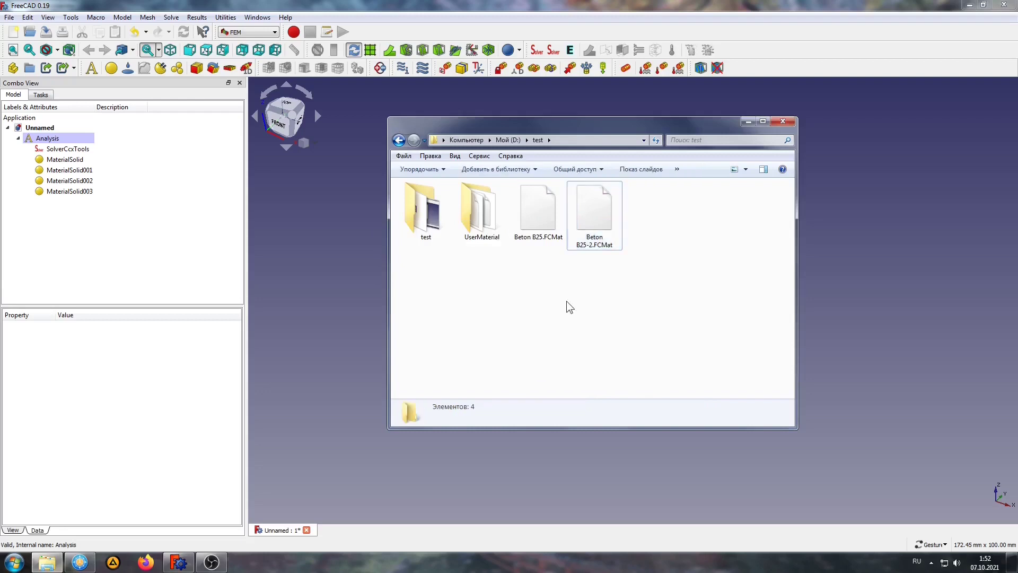
{"action": "left_click", "coordinate": [332, 208]}
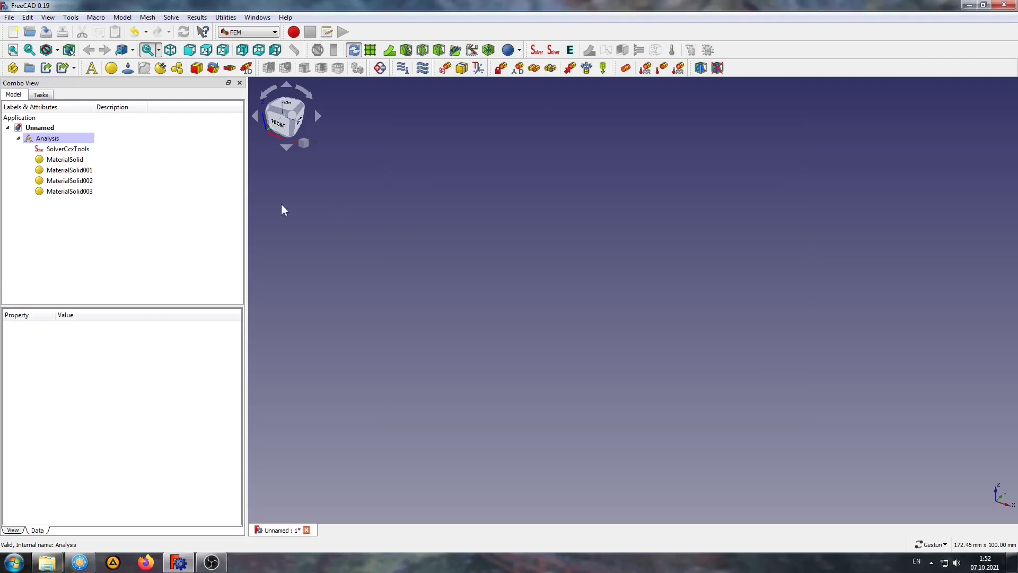
Load Beton B25-2.FCMat from D:\test into the Material Editor.
{"action": "left_click", "coordinate": [177, 68]}
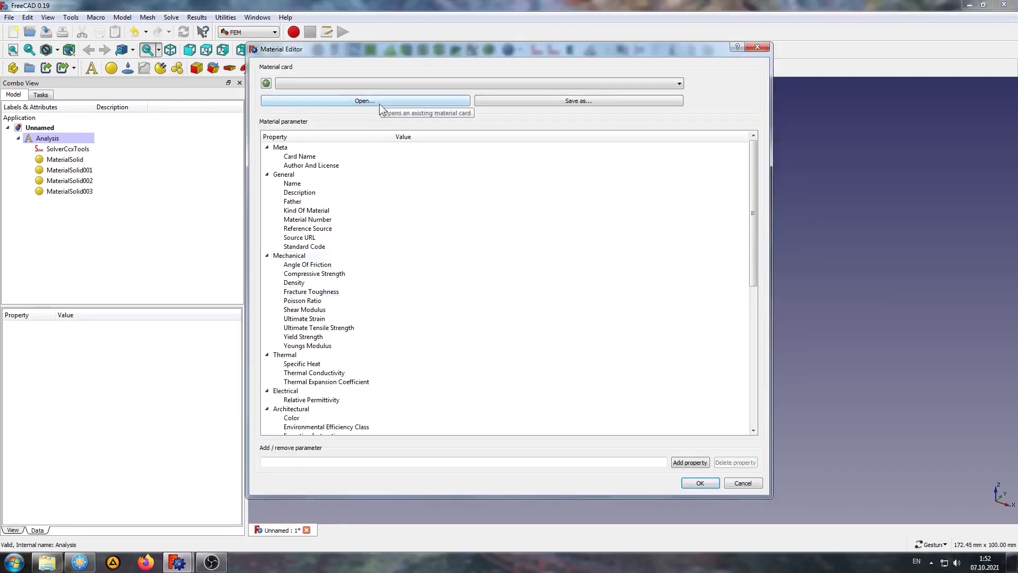
{"action": "left_click", "coordinate": [380, 102]}
{"action": "left_click", "coordinate": [578, 83]}
{"action": "right_click", "coordinate": [582, 80]}
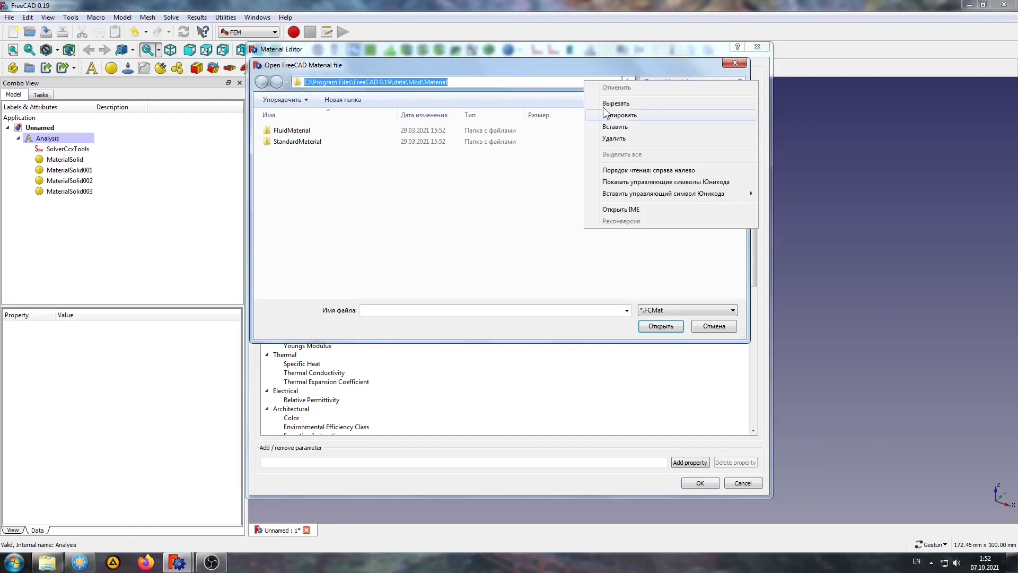
{"action": "left_click", "coordinate": [604, 127]}
{"action": "left_click", "coordinate": [626, 83]}
{"action": "left_click", "coordinate": [471, 154]}
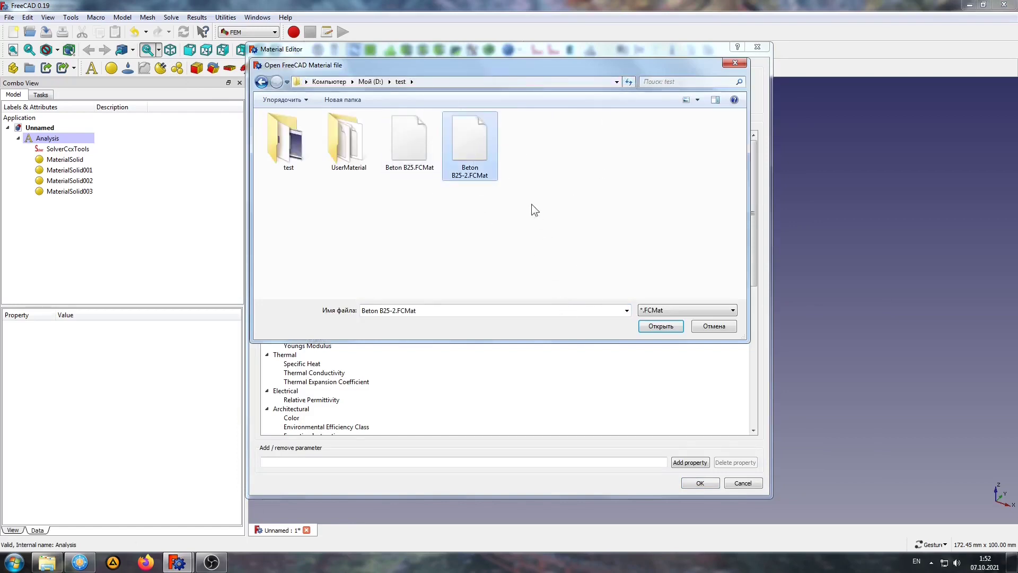
{"action": "left_click", "coordinate": [664, 326]}
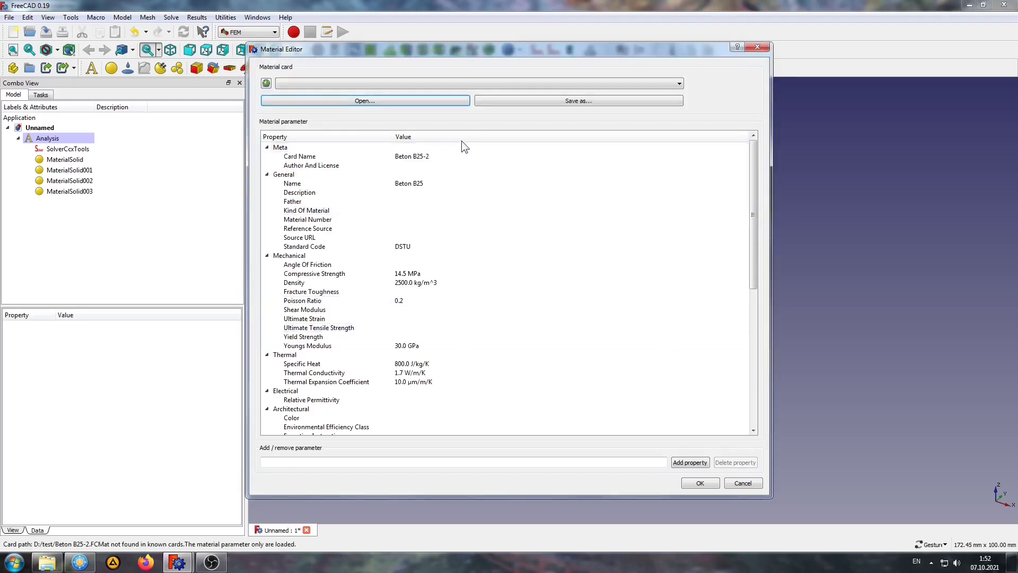